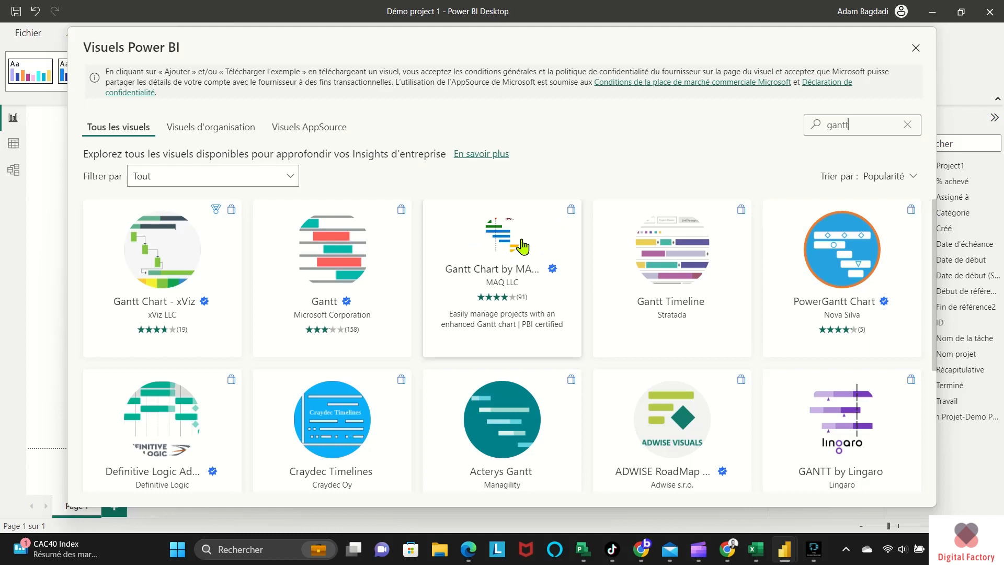
Add the Gantt Chart by MAQ Software visual from AppSource and insert it on the report page.
{"action": "left_click", "coordinate": [521, 245]}
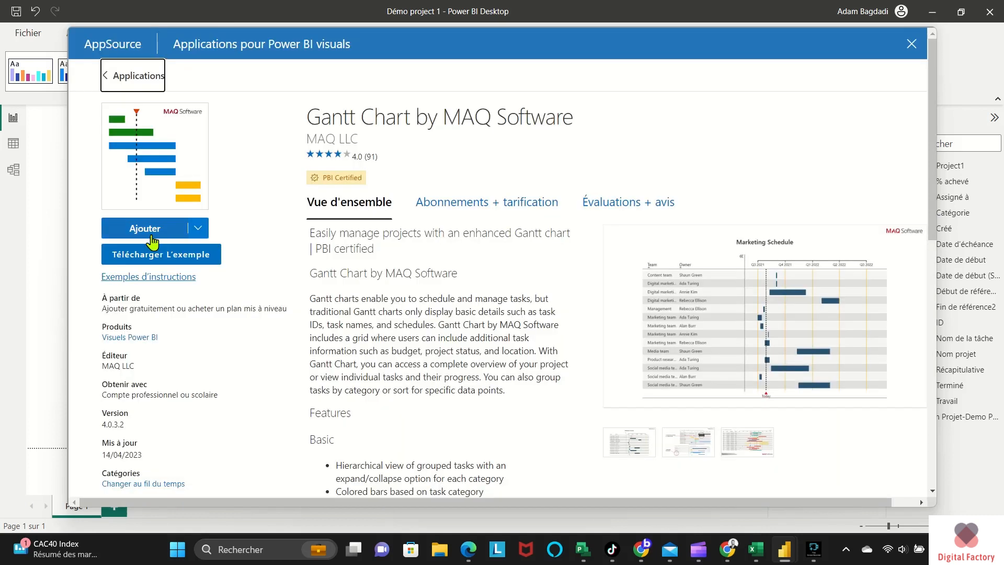
{"action": "left_click", "coordinate": [146, 230]}
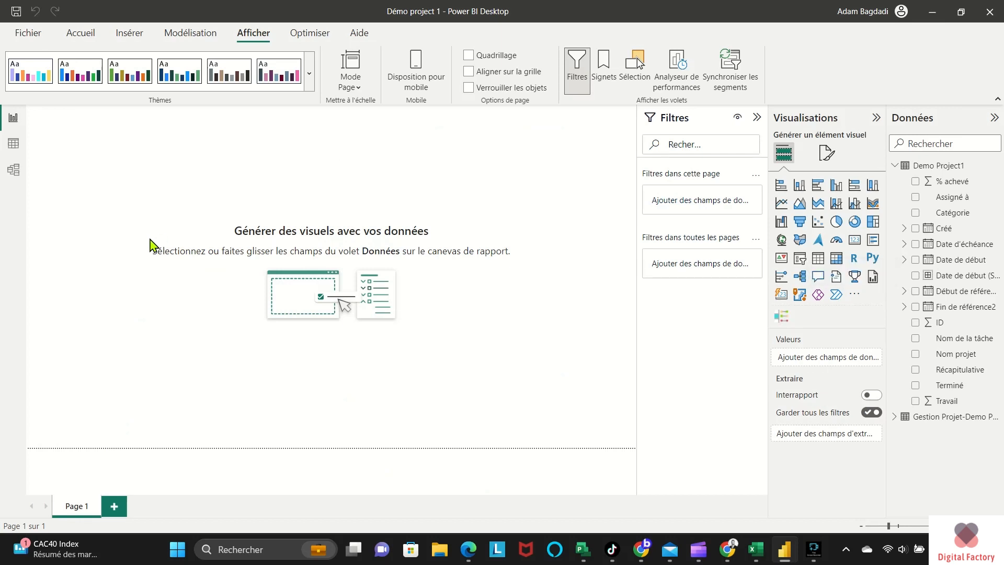
{"action": "left_click", "coordinate": [605, 297]}
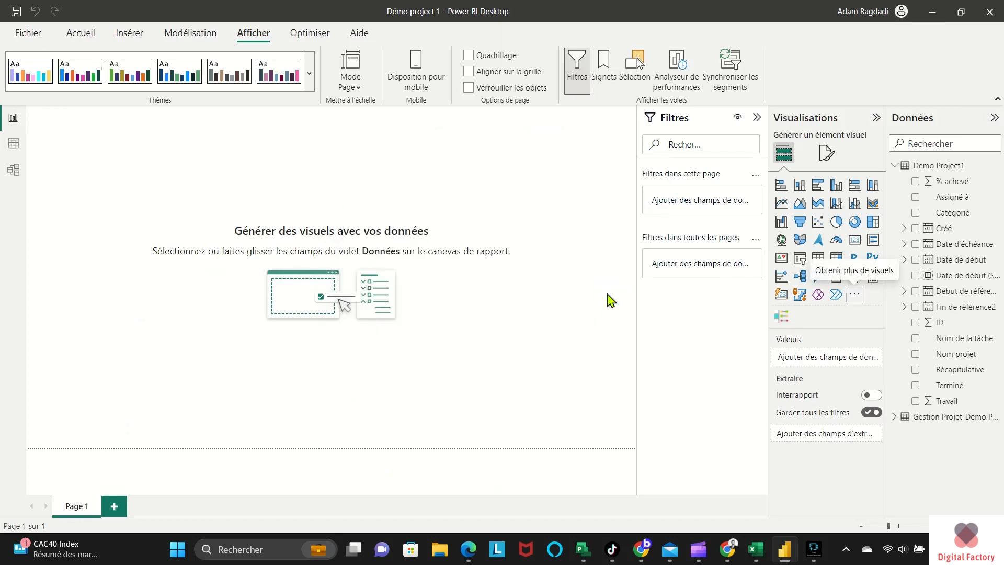
{"action": "left_click", "coordinate": [790, 324]}
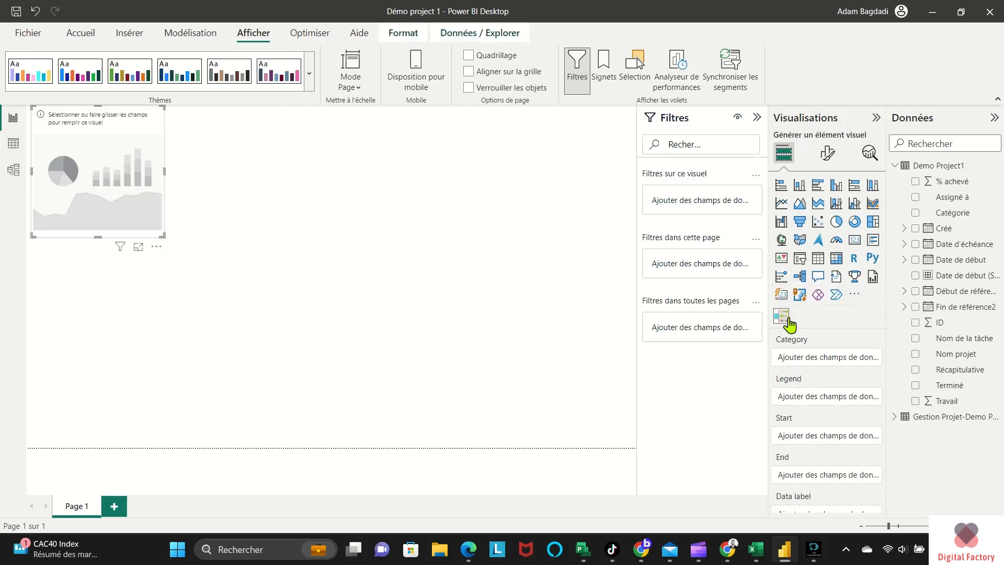
Move the Gantt visual to the lower part of the page and enlarge it to the full page width.
{"action": "left_click", "coordinate": [104, 192]}
{"action": "left_click_drag", "start_coordinate": [104, 192], "coordinate": [36, 419]}
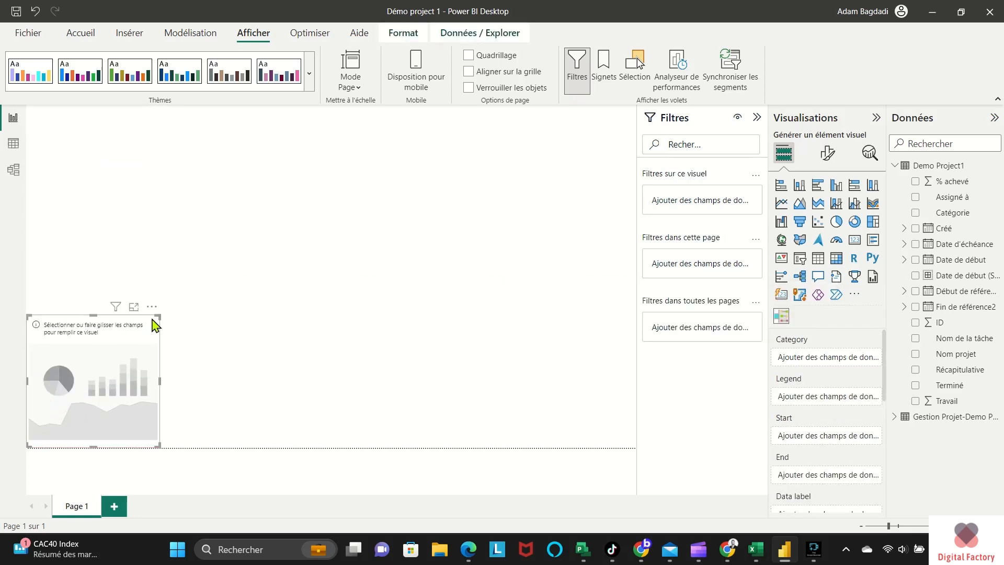
{"action": "left_click_drag", "start_coordinate": [161, 315], "coordinate": [666, 197]}
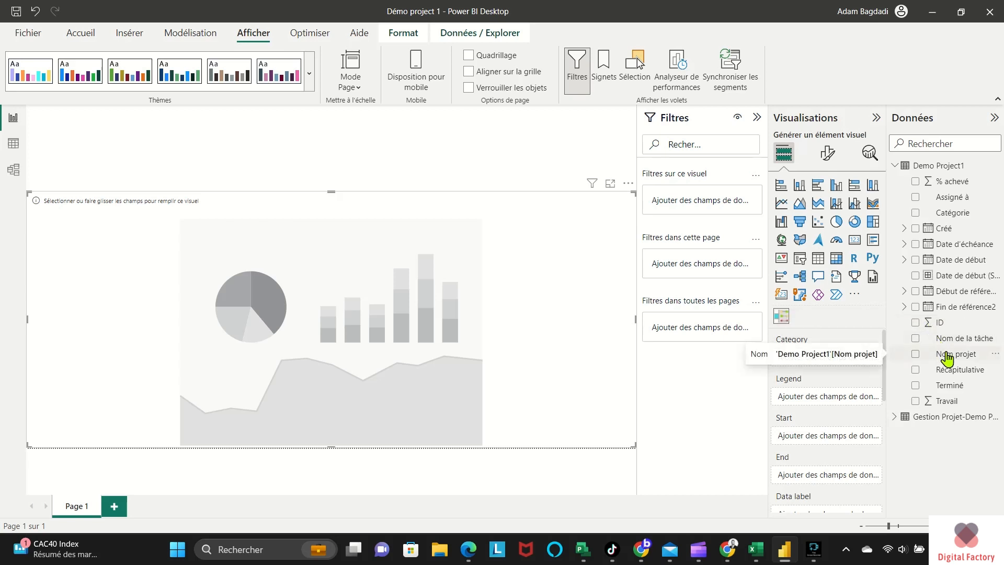
Assign Nom de la tâche and Date de début to the Gantt's Category, using the plain date instead of the date hierarchy.
{"action": "left_click_drag", "start_coordinate": [946, 338], "coordinate": [852, 360]}
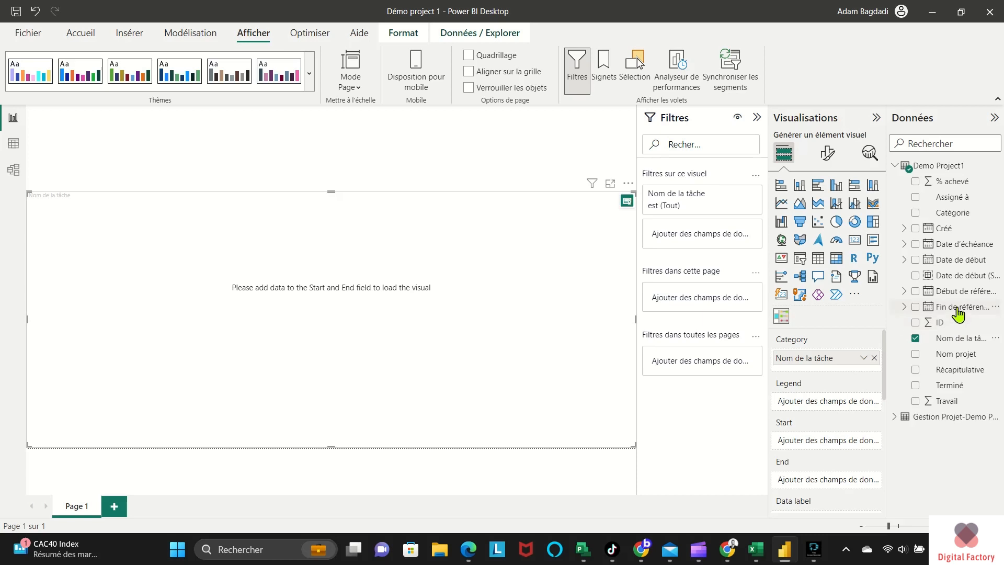
{"action": "left_click_drag", "start_coordinate": [957, 260], "coordinate": [868, 360]}
{"action": "left_click", "coordinate": [864, 359]}
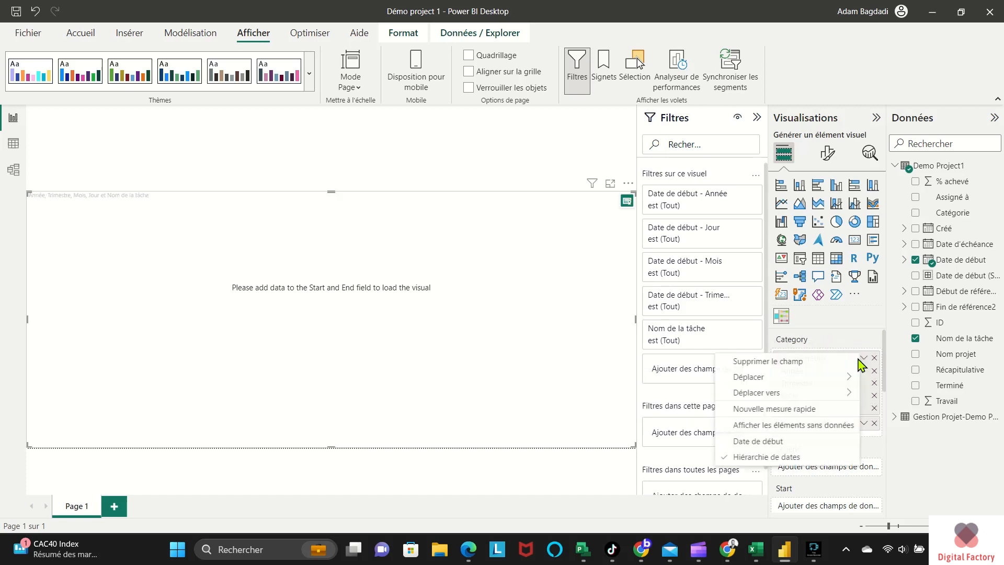
{"action": "left_click", "coordinate": [829, 442]}
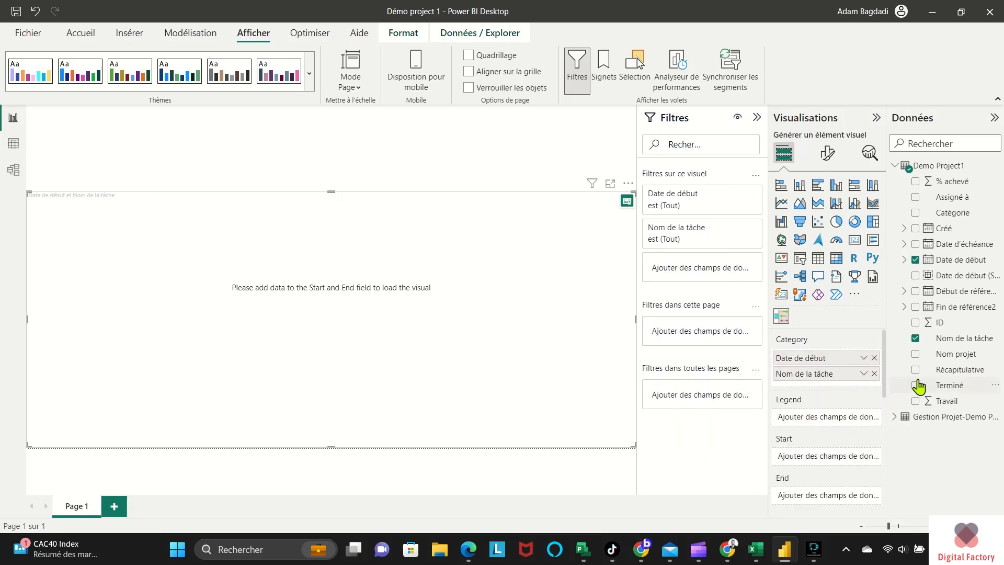
Assign Nom projet to the Gantt's Legend, Date de début to Start and Date d'échéance to End.
{"action": "left_click_drag", "start_coordinate": [949, 356], "coordinate": [841, 417]}
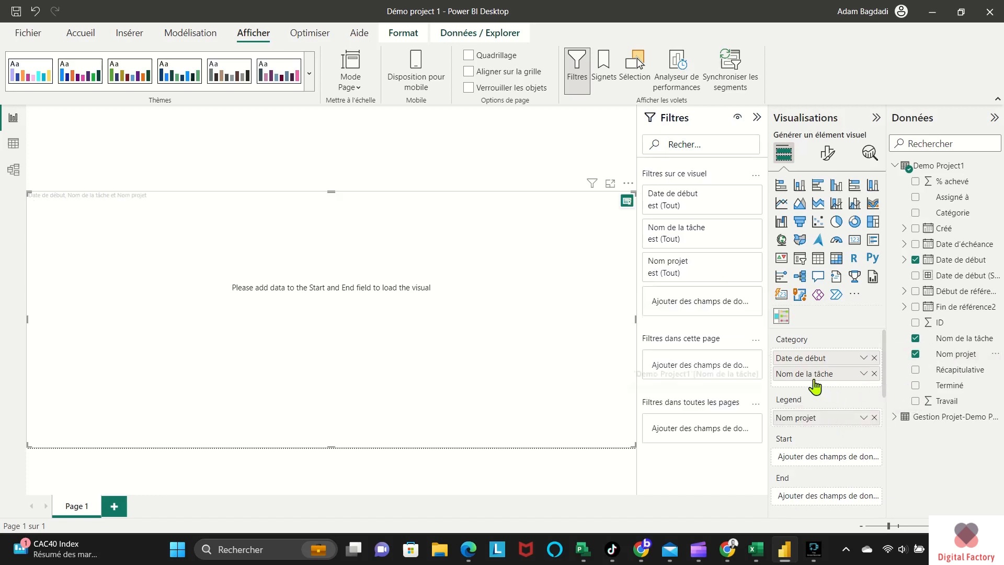
{"action": "scroll", "coordinate": [815, 387], "scroll_direction": "down", "scroll_amount": 3}
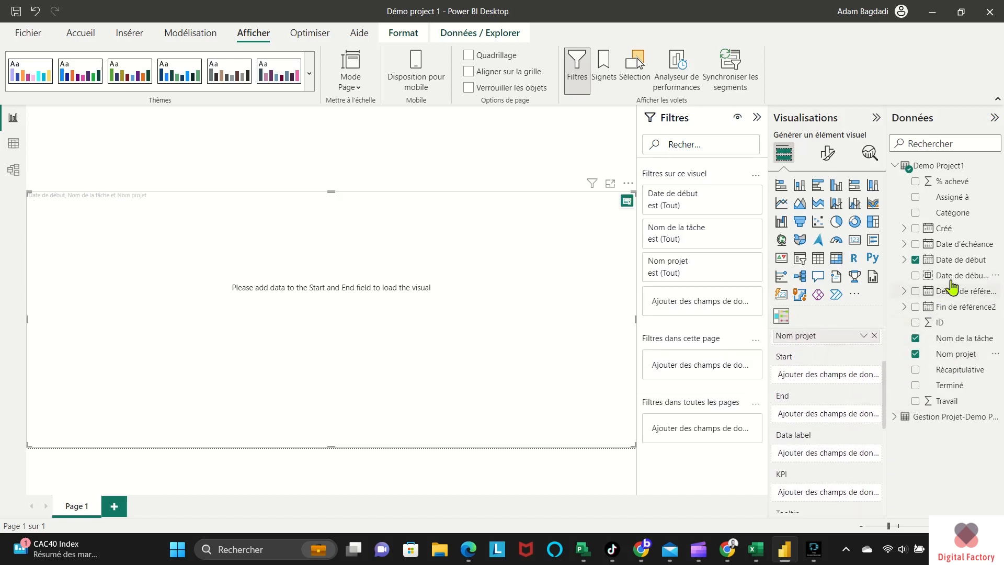
{"action": "left_click_drag", "start_coordinate": [957, 260], "coordinate": [852, 375]}
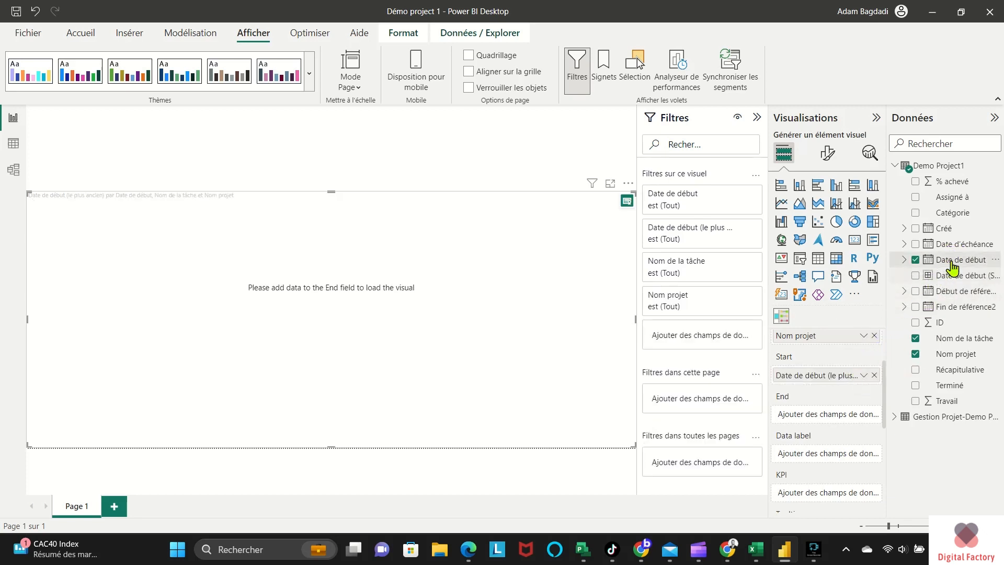
{"action": "left_click_drag", "start_coordinate": [958, 244], "coordinate": [856, 417]}
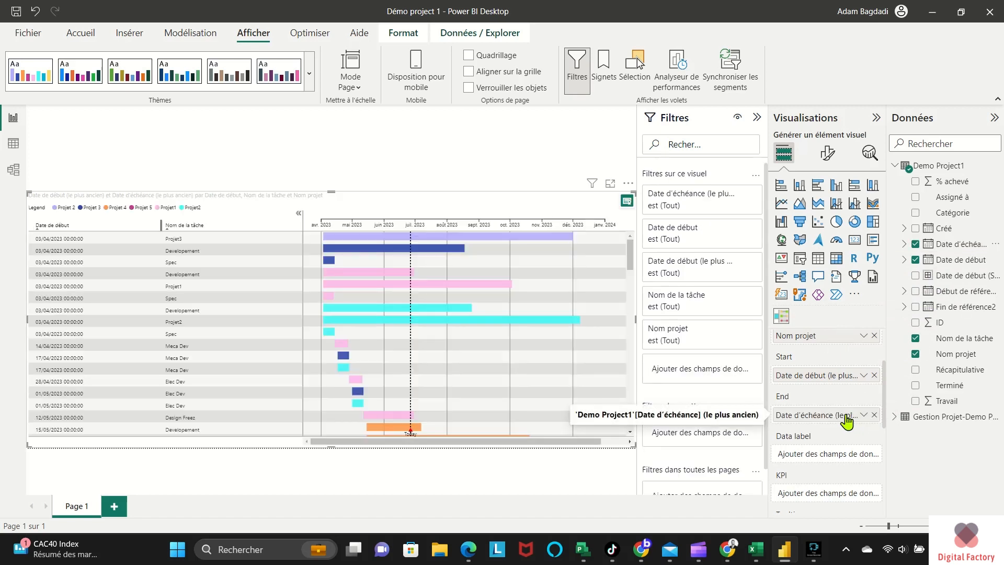
Filter the Gantt visual by Récapitulative, keeping only the (Vide) value.
{"action": "scroll", "coordinate": [844, 416], "scroll_direction": "down", "scroll_amount": 3}
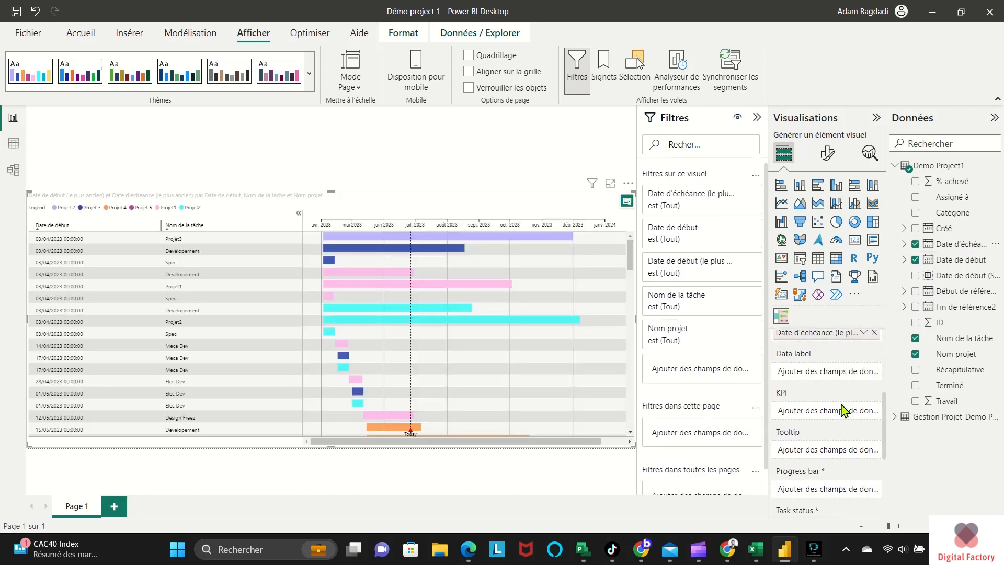
{"action": "scroll", "coordinate": [844, 409], "scroll_direction": "down", "scroll_amount": 5}
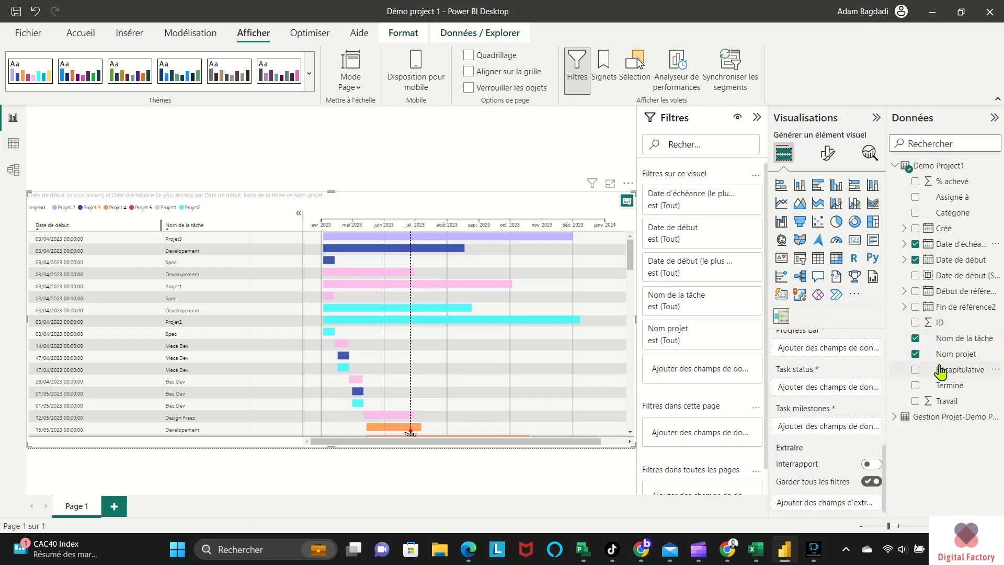
{"action": "left_click_drag", "start_coordinate": [941, 369], "coordinate": [716, 374]}
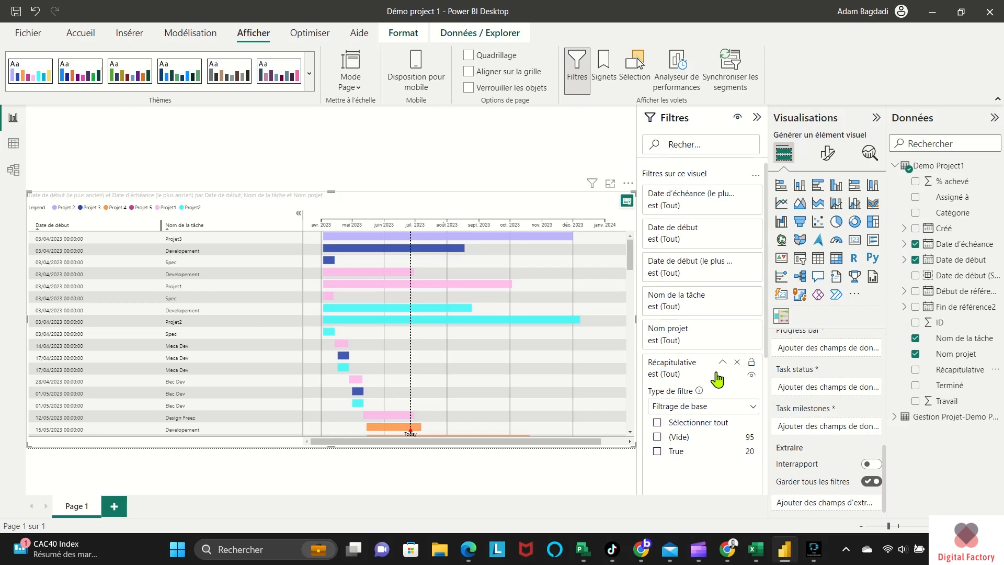
{"action": "left_click", "coordinate": [679, 437]}
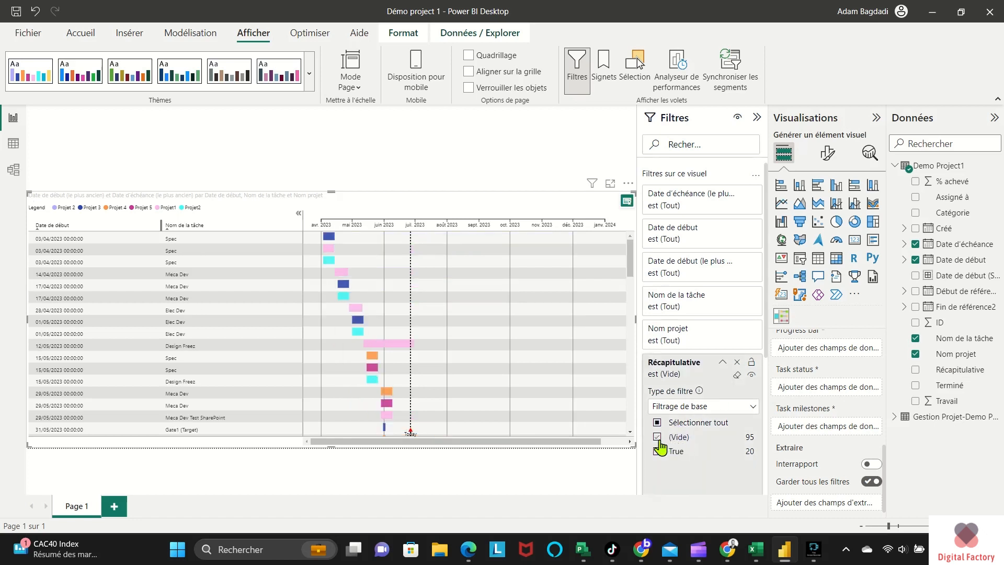
{"action": "left_click", "coordinate": [722, 361]}
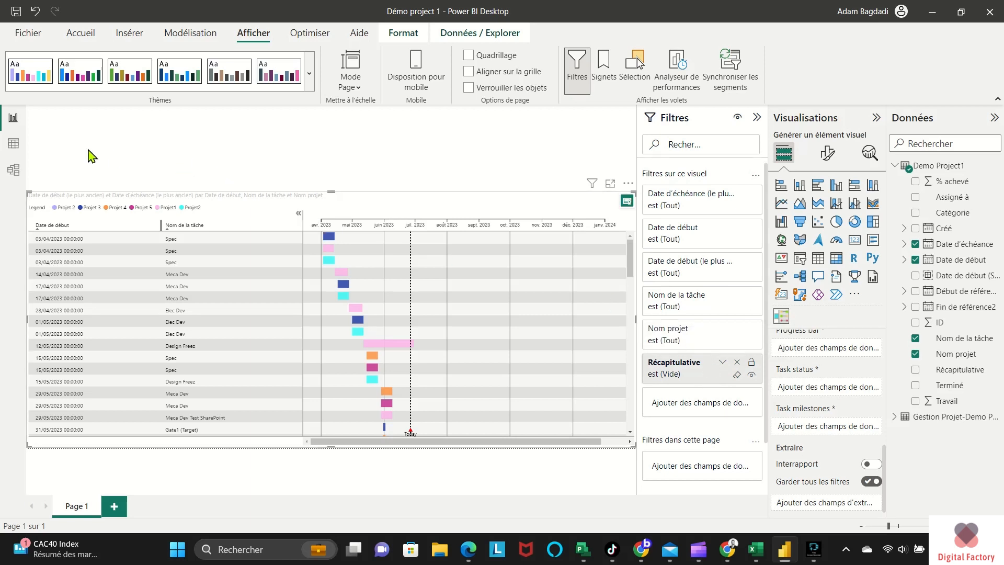
Insert a slicer for Nom projet and shrink it to fit above the left half of the Gantt chart.
{"action": "left_click", "coordinate": [71, 148]}
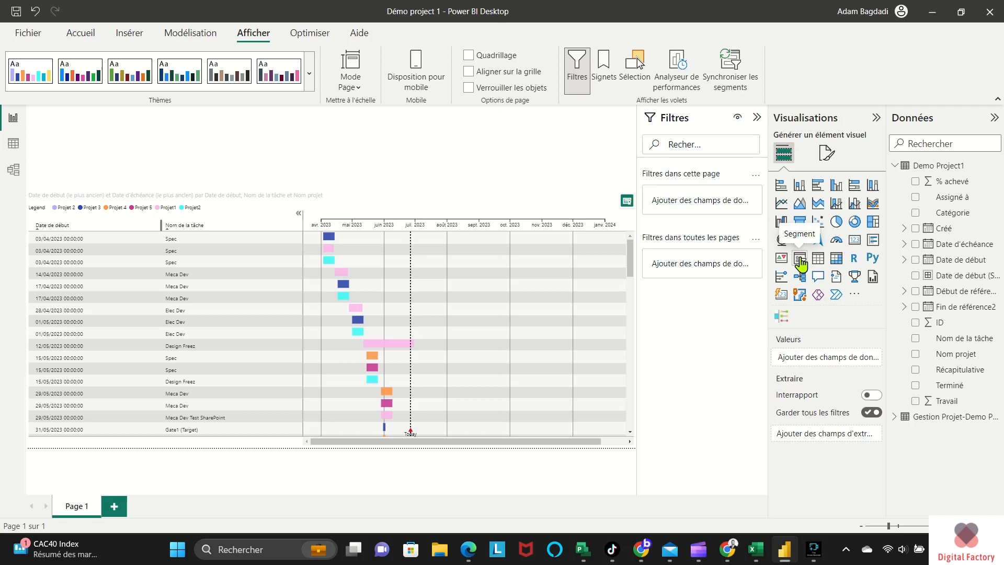
{"action": "left_click", "coordinate": [800, 258]}
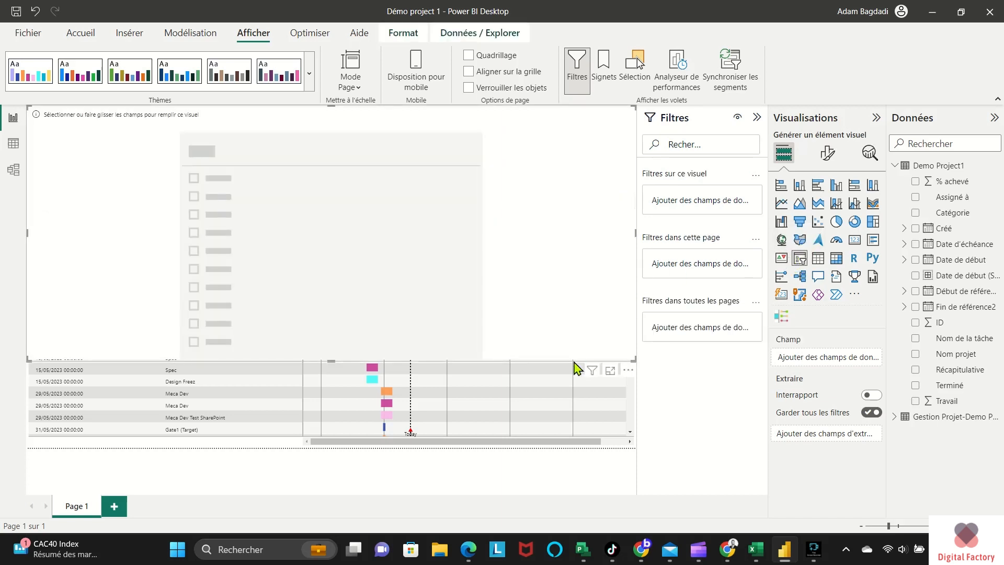
{"action": "left_click_drag", "start_coordinate": [635, 360], "coordinate": [308, 187]}
{"action": "left_click_drag", "start_coordinate": [976, 353], "coordinate": [845, 361]}
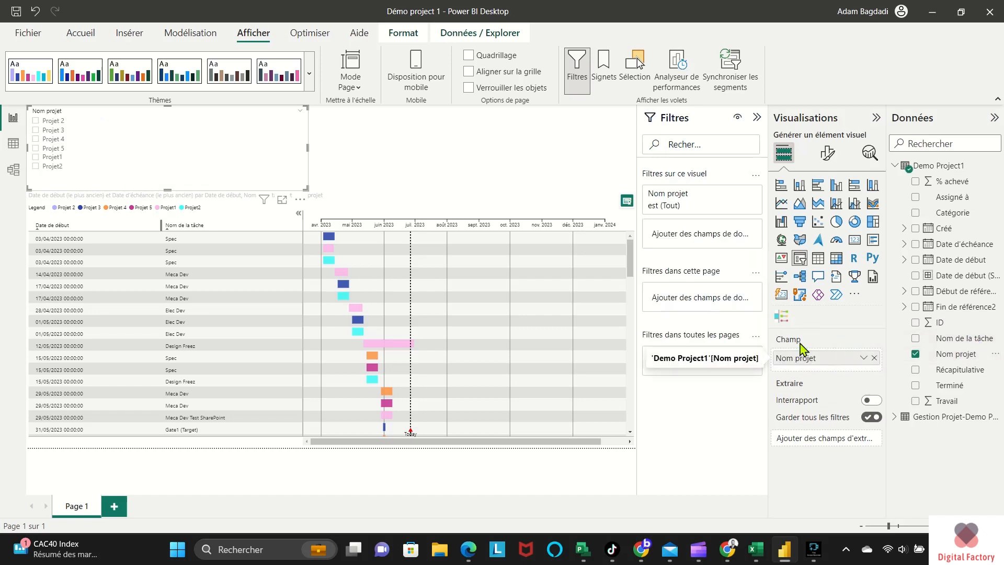
Set the Nom projet slicer's style to Vignette and resize it so the project tiles form a single row.
{"action": "left_click", "coordinate": [827, 153]}
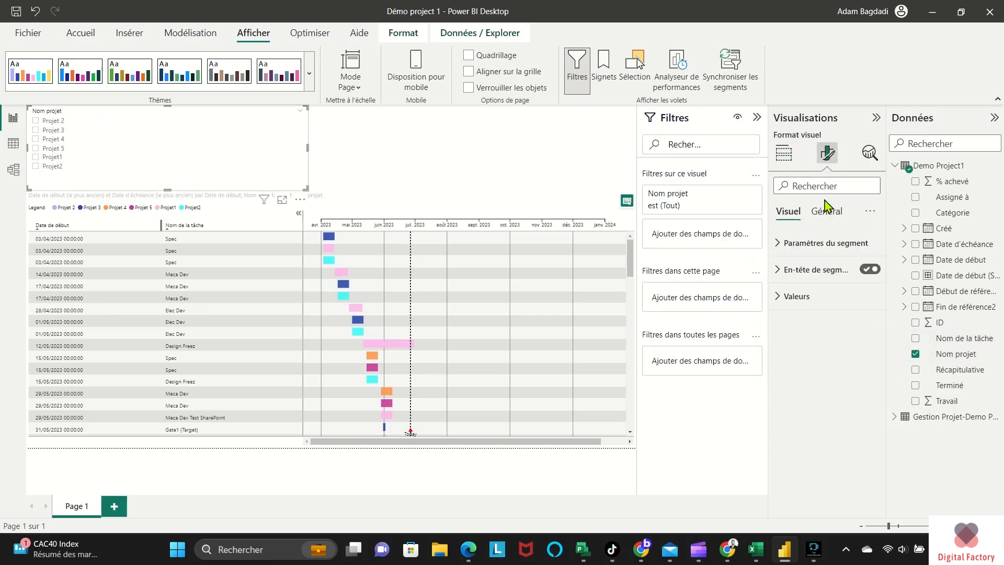
{"action": "left_click", "coordinate": [817, 242]}
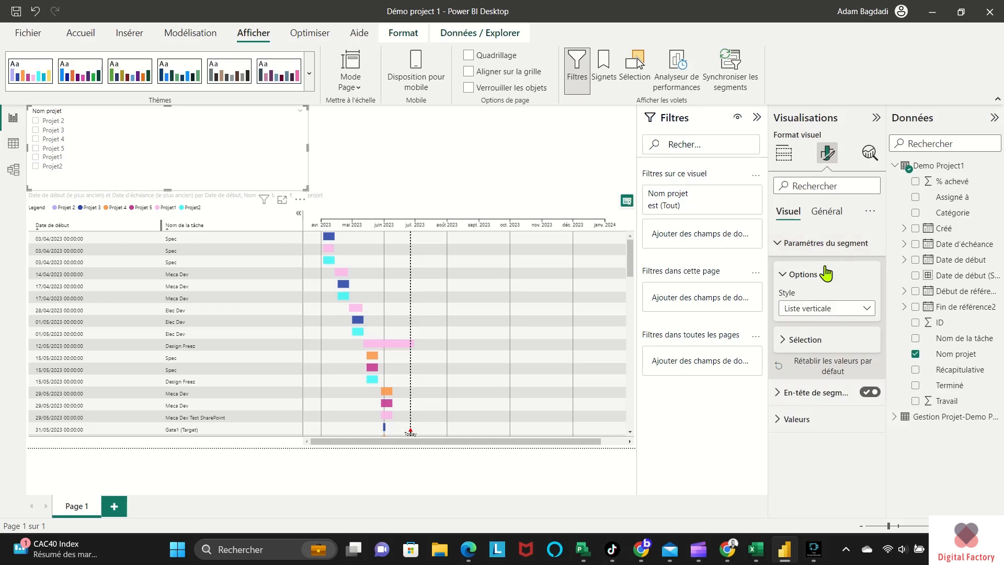
{"action": "left_click", "coordinate": [825, 310]}
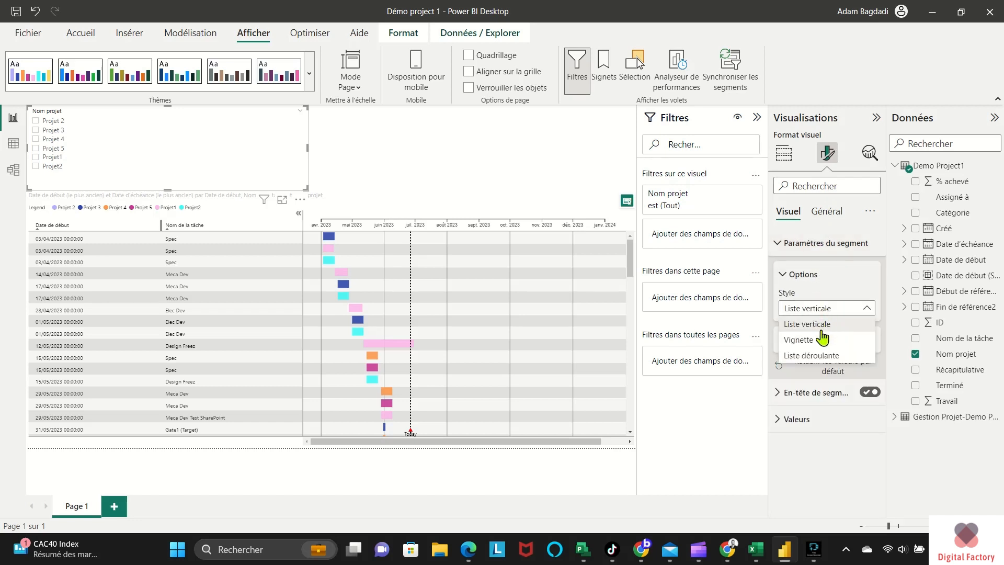
{"action": "left_click", "coordinate": [823, 357]}
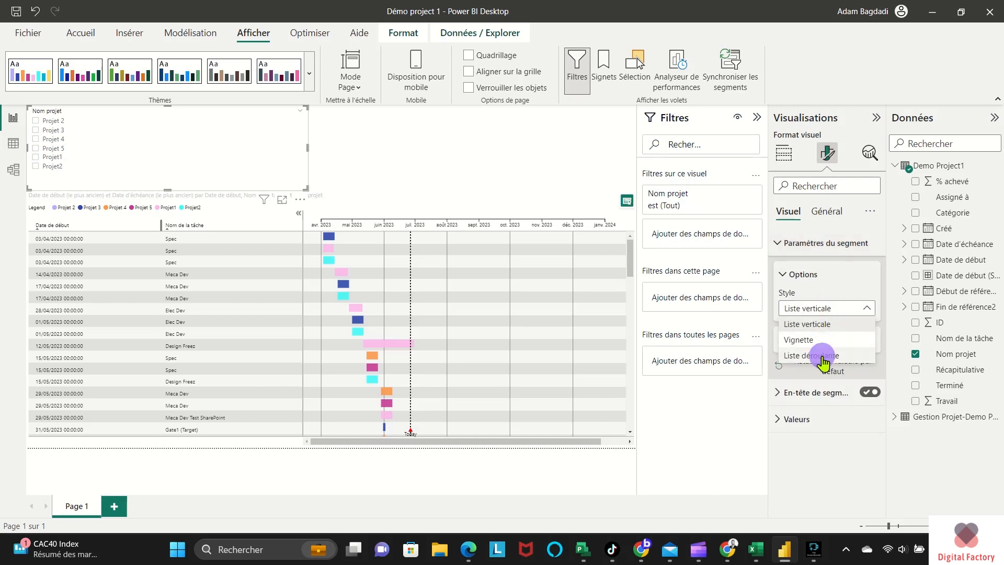
{"action": "left_click", "coordinate": [821, 309]}
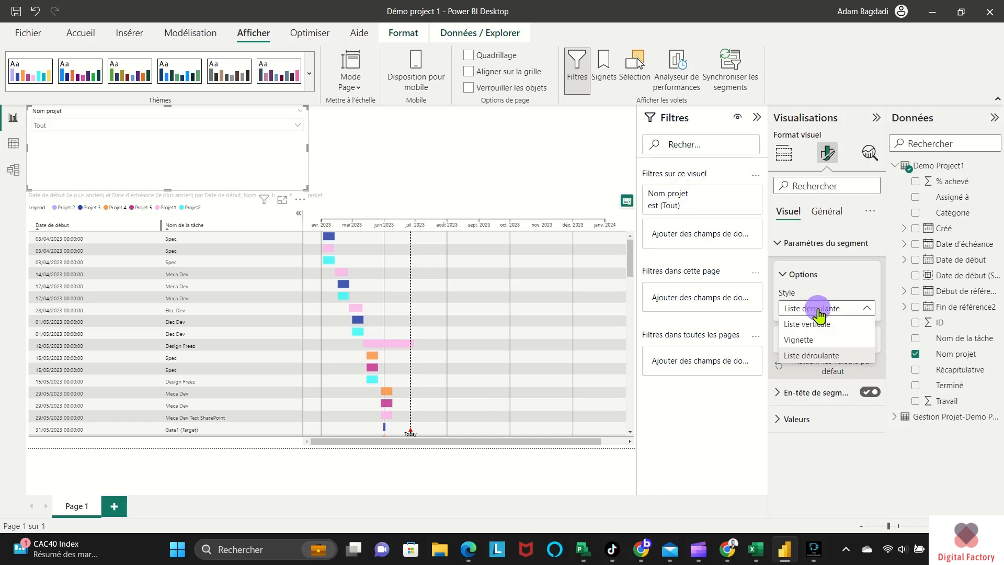
{"action": "left_click", "coordinate": [817, 341]}
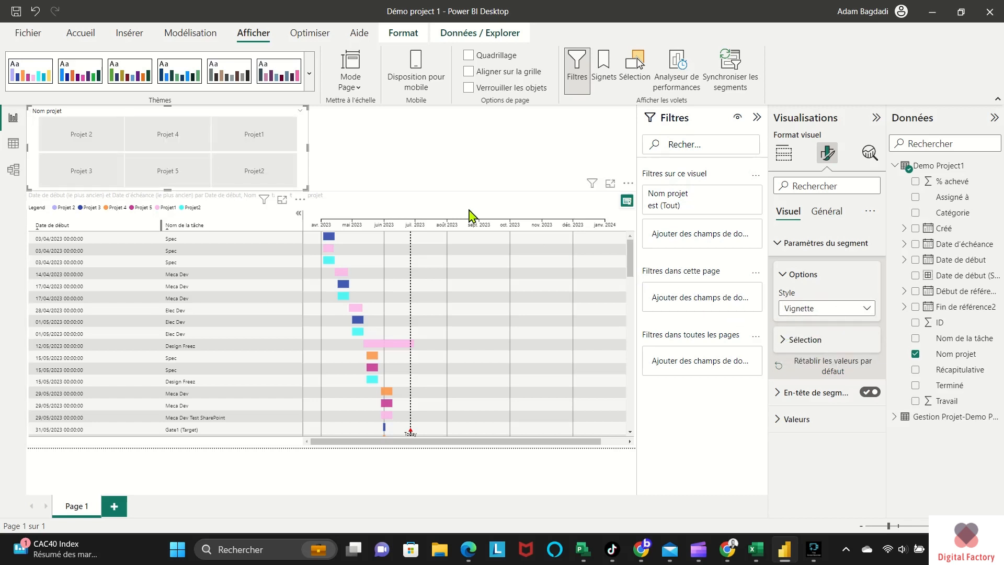
{"action": "left_click_drag", "start_coordinate": [308, 188], "coordinate": [328, 153]}
{"action": "left_click", "coordinate": [343, 167]}
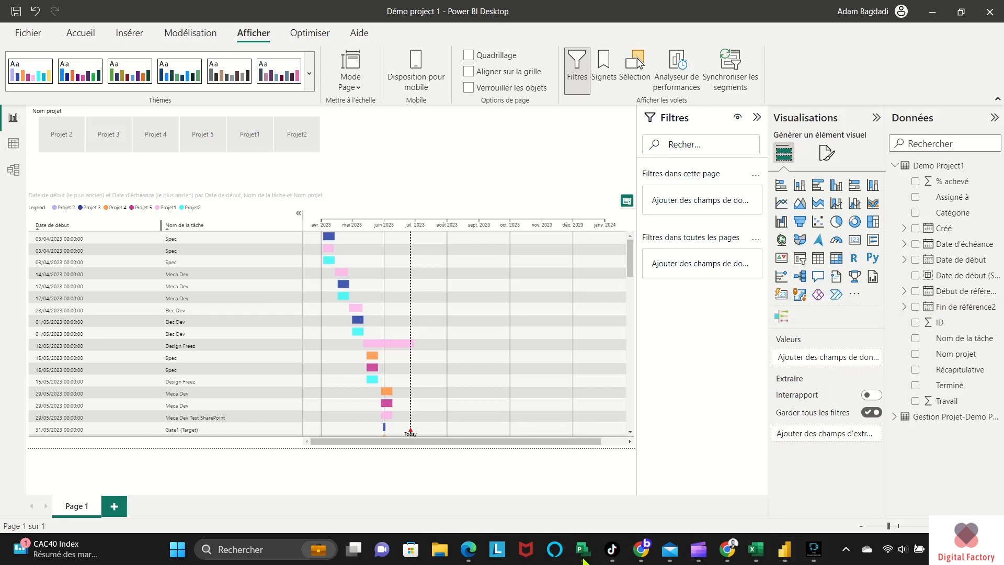
Switch to Gestion Projet-Demo Project1 in Microsoft Project and add a Ressource Name Texte column at the end of the task table.
{"action": "left_click", "coordinate": [583, 558]}
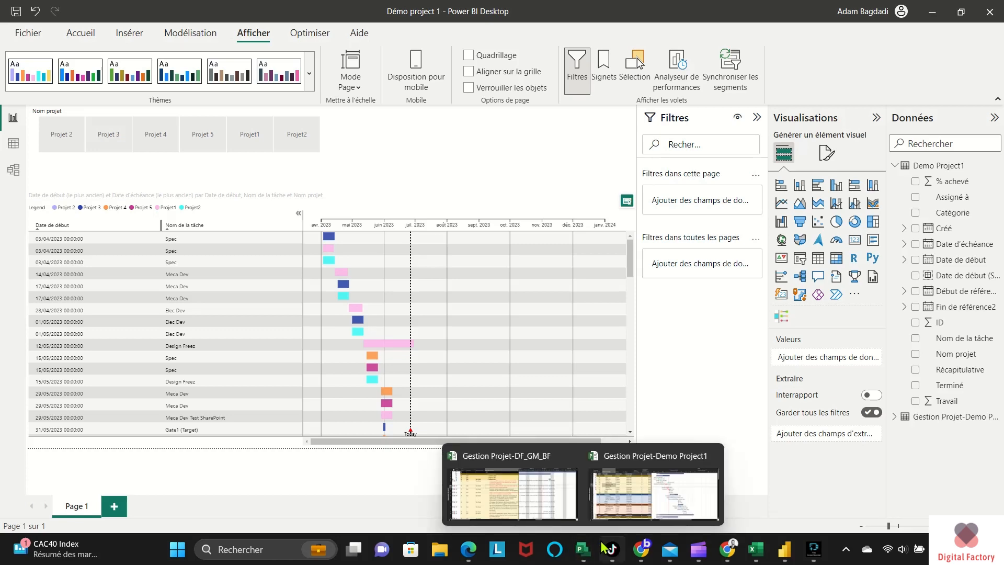
{"action": "left_click", "coordinate": [652, 501]}
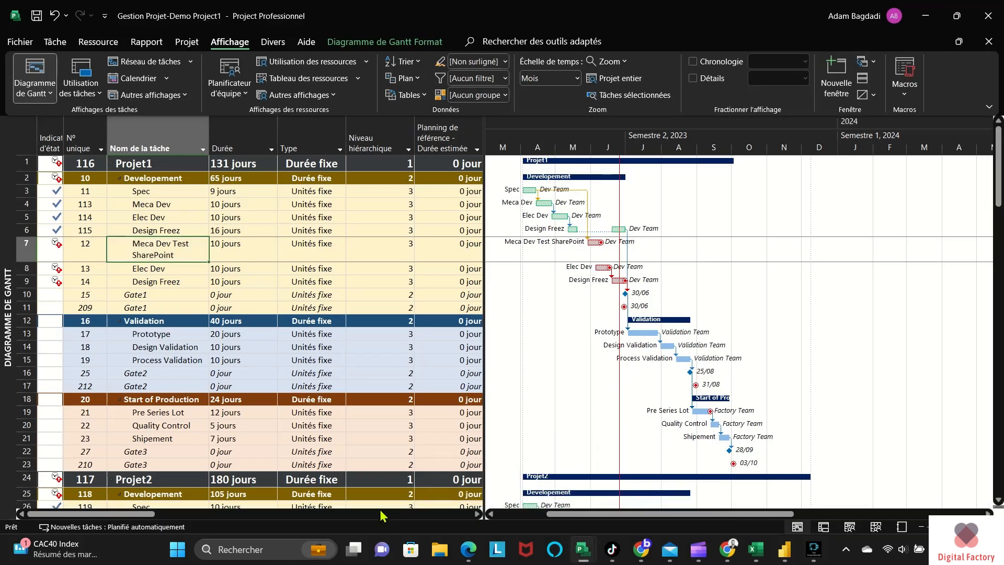
{"action": "left_click_drag", "start_coordinate": [112, 514], "coordinate": [463, 519]}
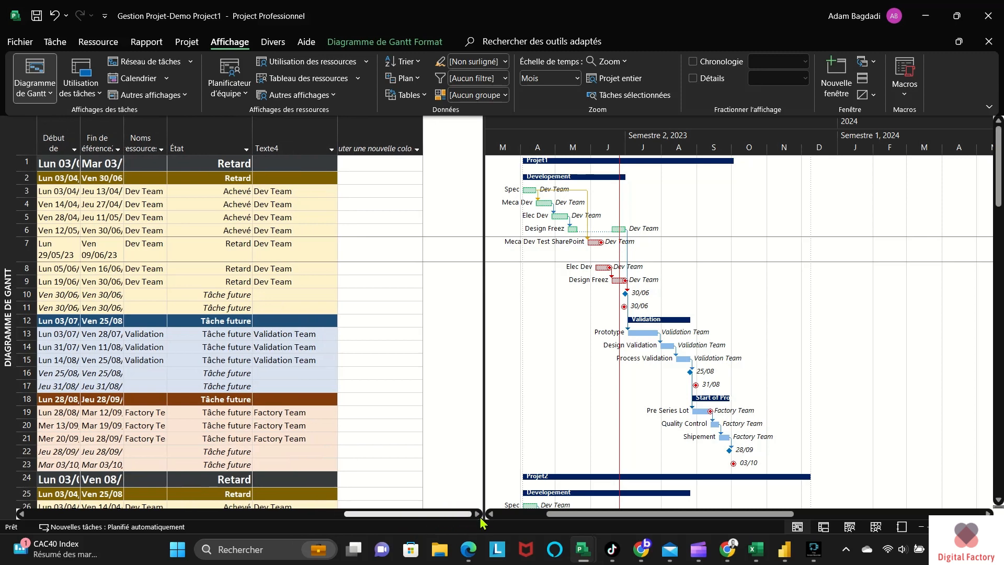
{"action": "left_click", "coordinate": [387, 140]}
{"action": "type", "text": "res"}
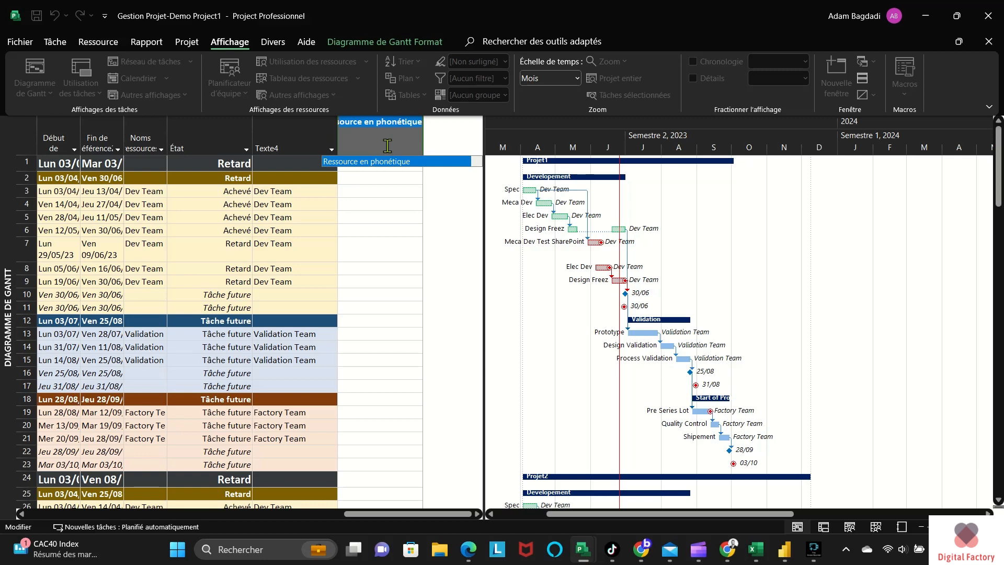
{"action": "key", "text": "Return"}
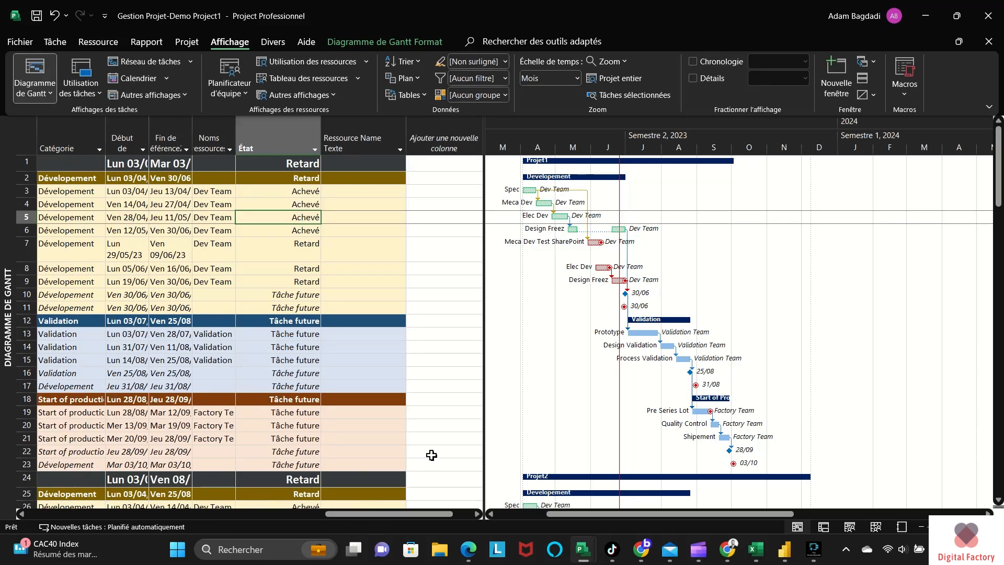
Start recording Macro1 with the default settings and clear all filters from the Nom de la tâche column.
{"action": "left_click", "coordinate": [905, 81]}
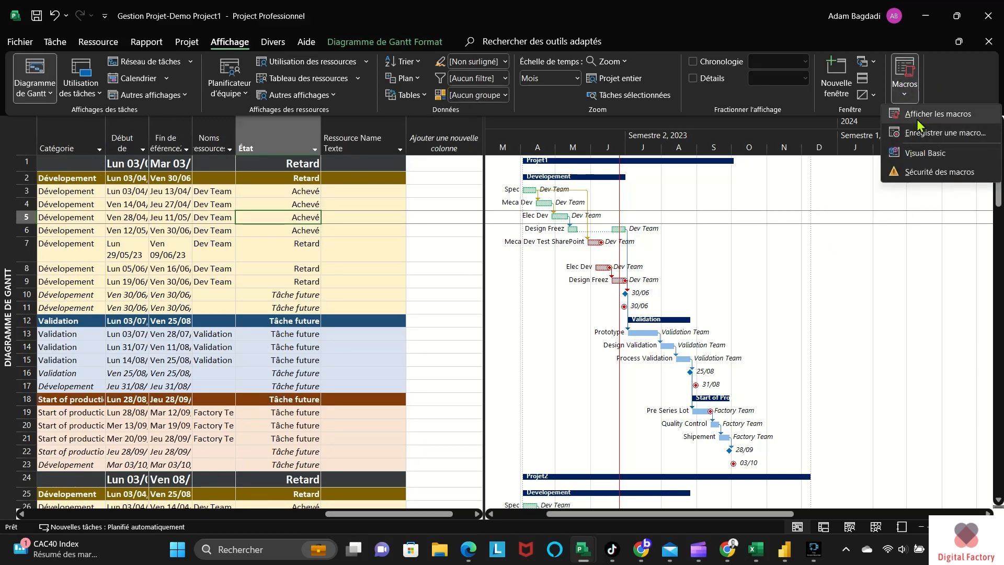
{"action": "left_click", "coordinate": [925, 135]}
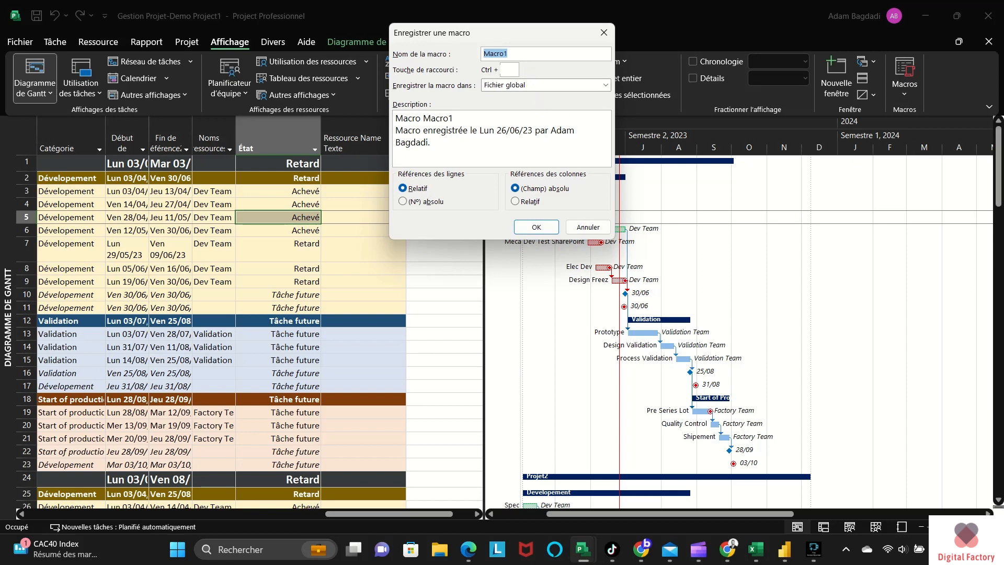
{"action": "left_click", "coordinate": [539, 228]}
{"action": "left_click_drag", "start_coordinate": [396, 515], "coordinate": [97, 515]}
{"action": "left_click", "coordinate": [199, 142]}
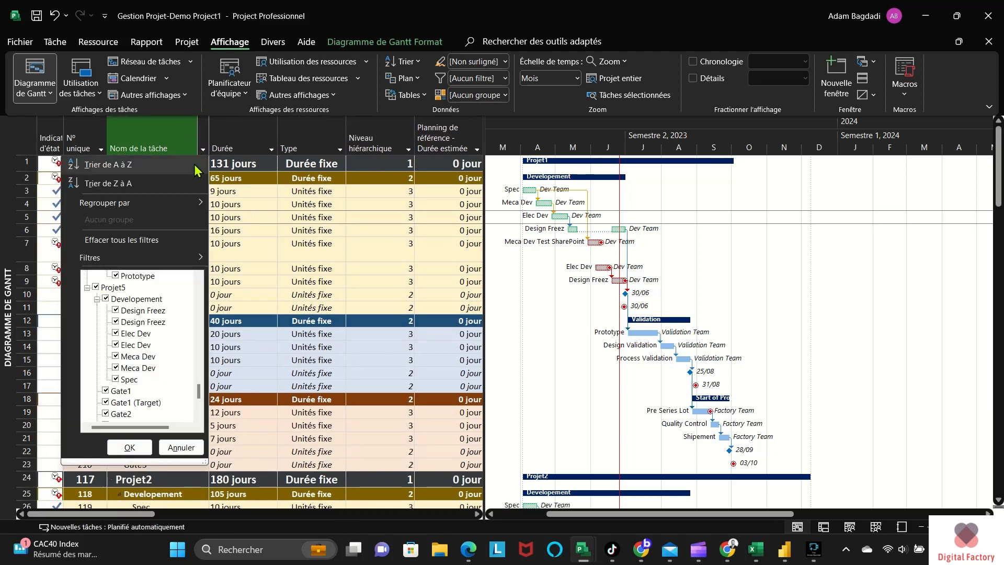
{"action": "left_click", "coordinate": [172, 241]}
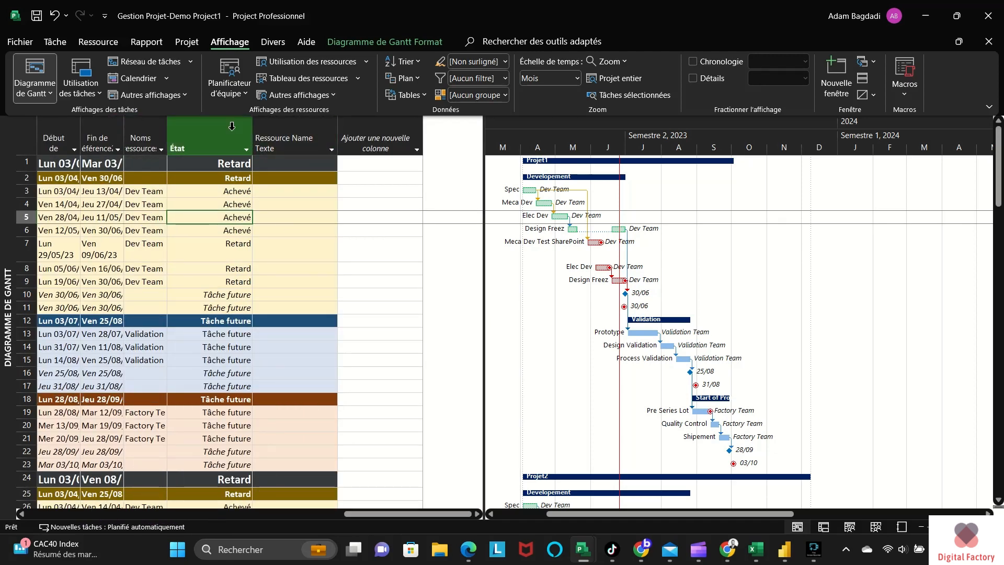
Copy the whole Noms ressources column into the Ressource Name Texte column.
{"action": "left_click", "coordinate": [141, 125]}
{"action": "left_click", "coordinate": [293, 140]}
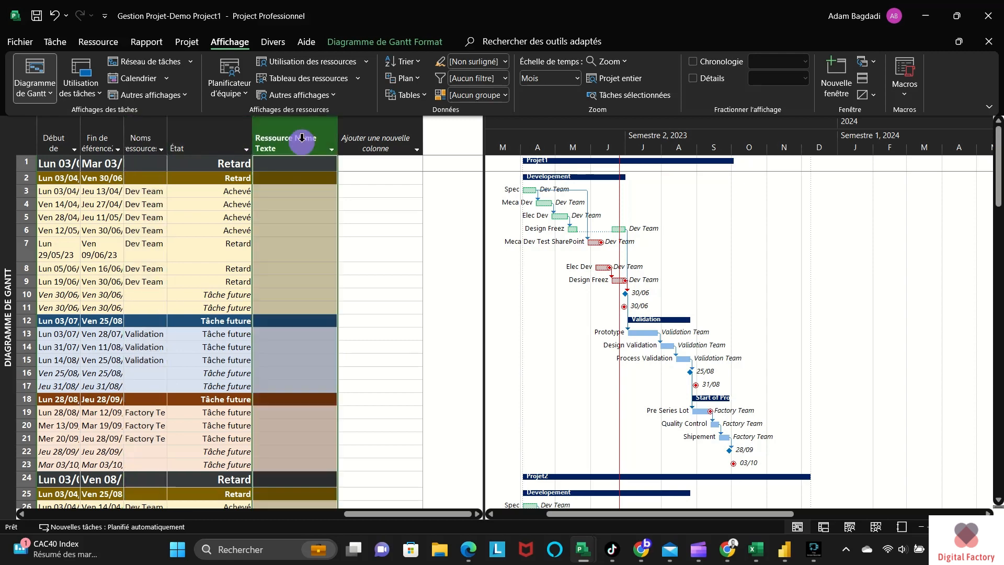
{"action": "key", "text": "ctrl+v"}
{"action": "left_click", "coordinate": [901, 95]}
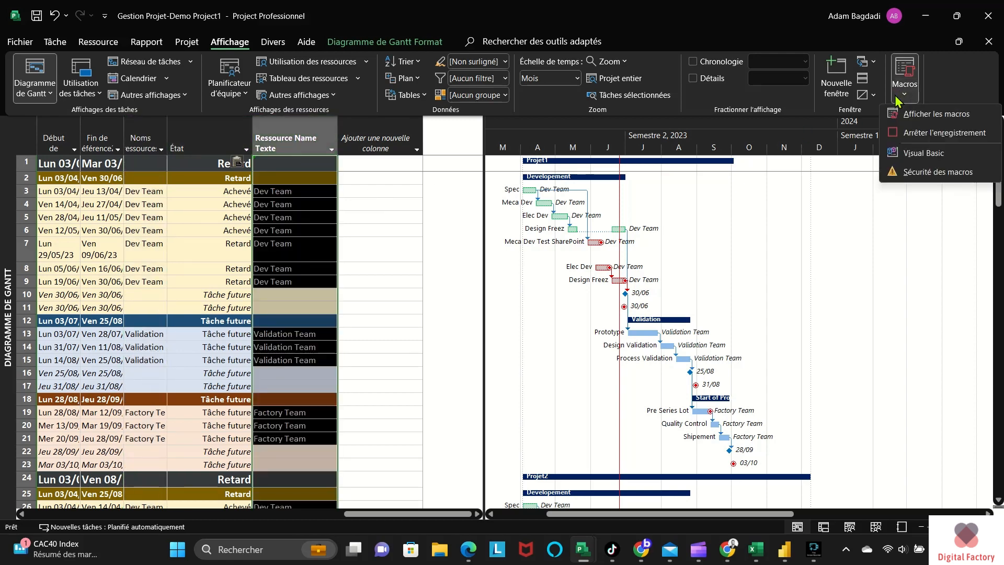
{"action": "left_click", "coordinate": [901, 94]}
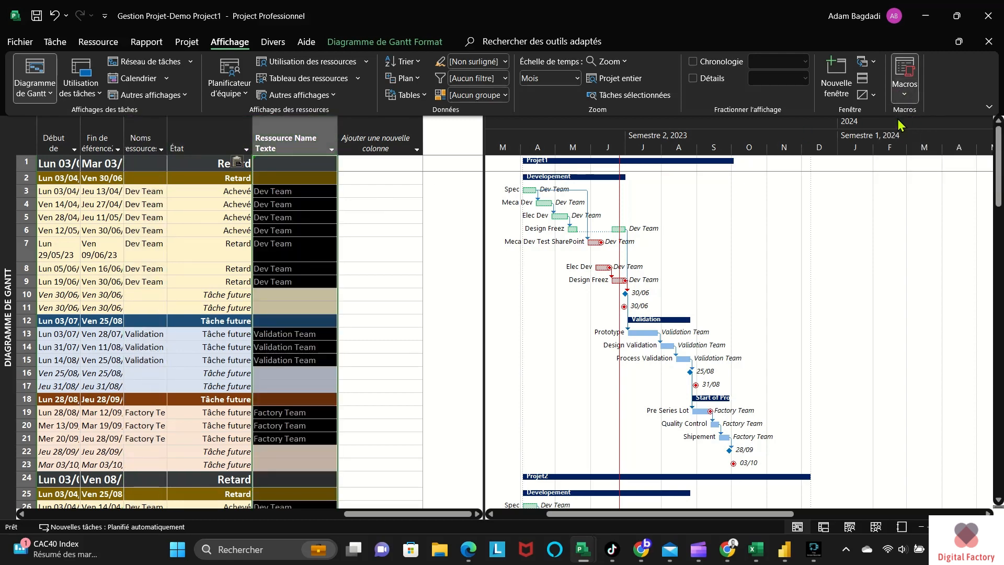
{"action": "left_click", "coordinate": [374, 188]}
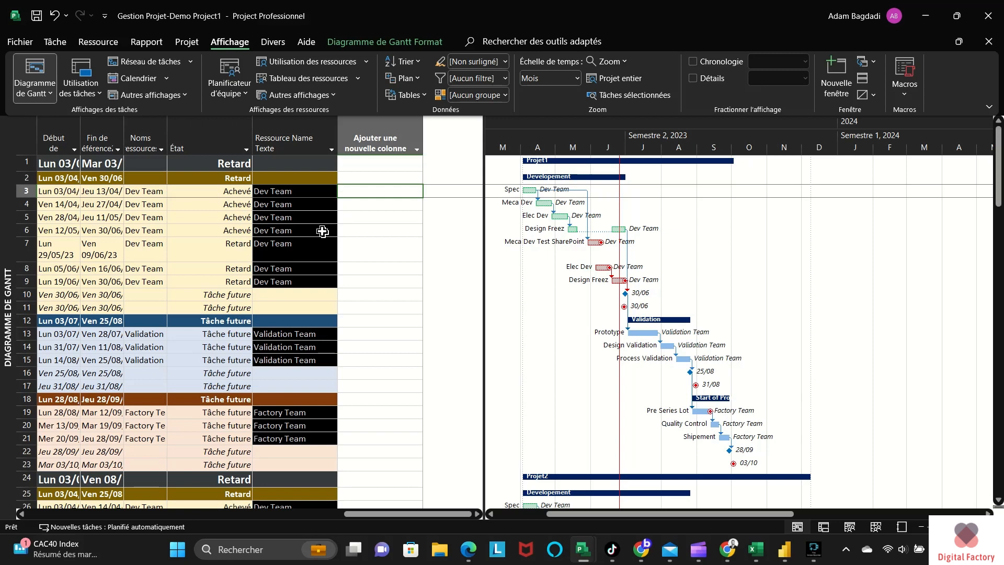
Confirm the SharePoint field mapping with Ressource Name Texte included, and save the project to synchronise it with the task list.
{"action": "left_click", "coordinate": [20, 42]}
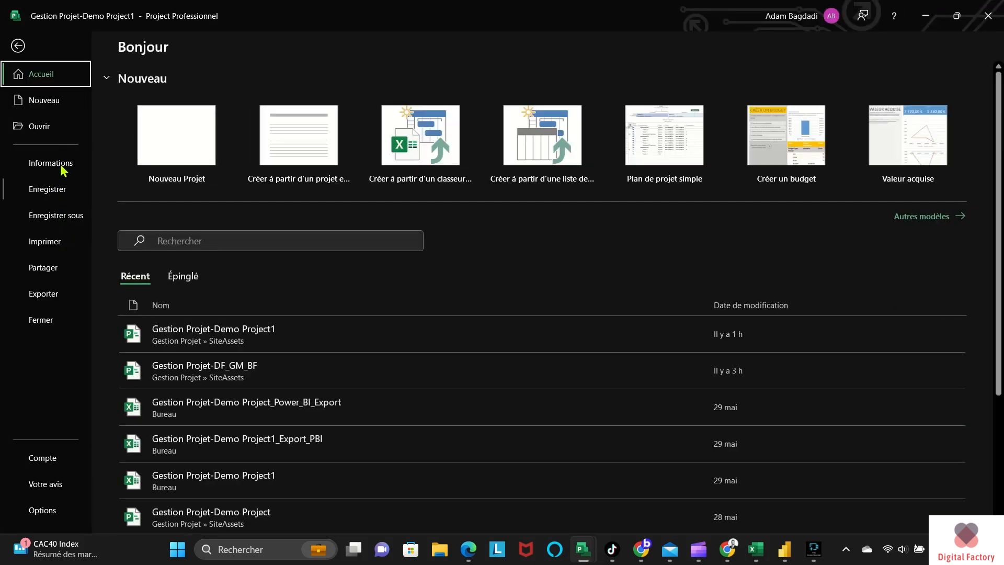
{"action": "left_click", "coordinate": [63, 168]}
{"action": "left_click", "coordinate": [205, 205]}
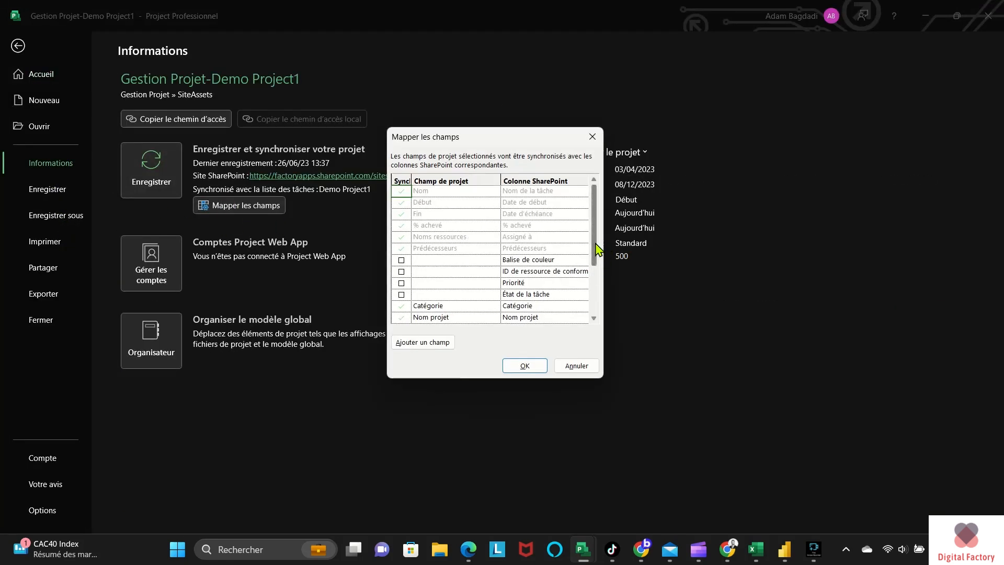
{"action": "left_click_drag", "start_coordinate": [597, 249], "coordinate": [654, 309]}
{"action": "left_click", "coordinate": [524, 365]}
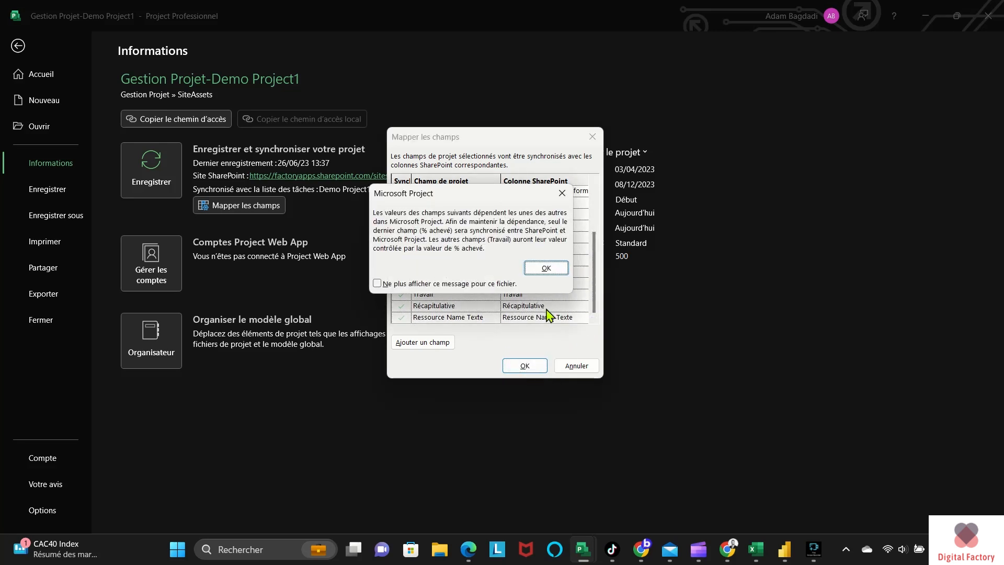
{"action": "key", "text": "Return"}
{"action": "left_click", "coordinate": [130, 193]}
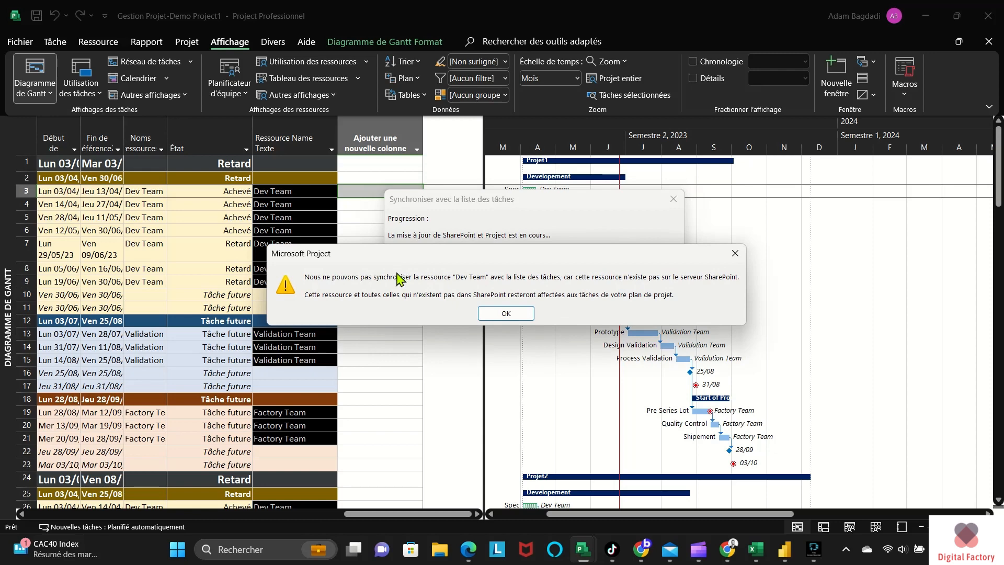
{"action": "left_click", "coordinate": [521, 315]}
Switch to Microsoft Edge and open the Demo Project1 task list on the SharePoint site.
{"action": "left_click", "coordinate": [469, 552]}
{"action": "scroll", "coordinate": [78, 137], "scroll_direction": "up", "scroll_amount": 10}
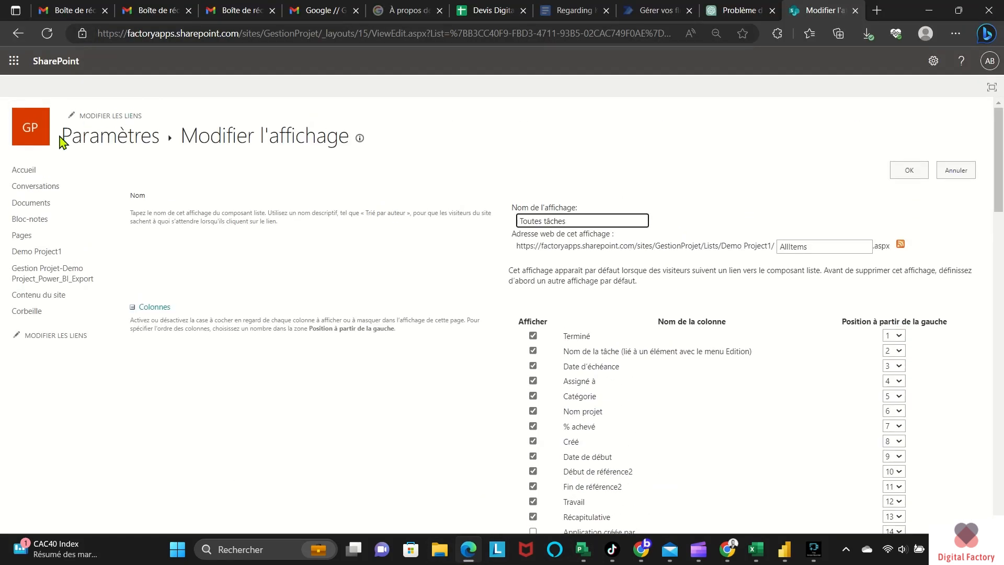
{"action": "left_click", "coordinate": [36, 251]}
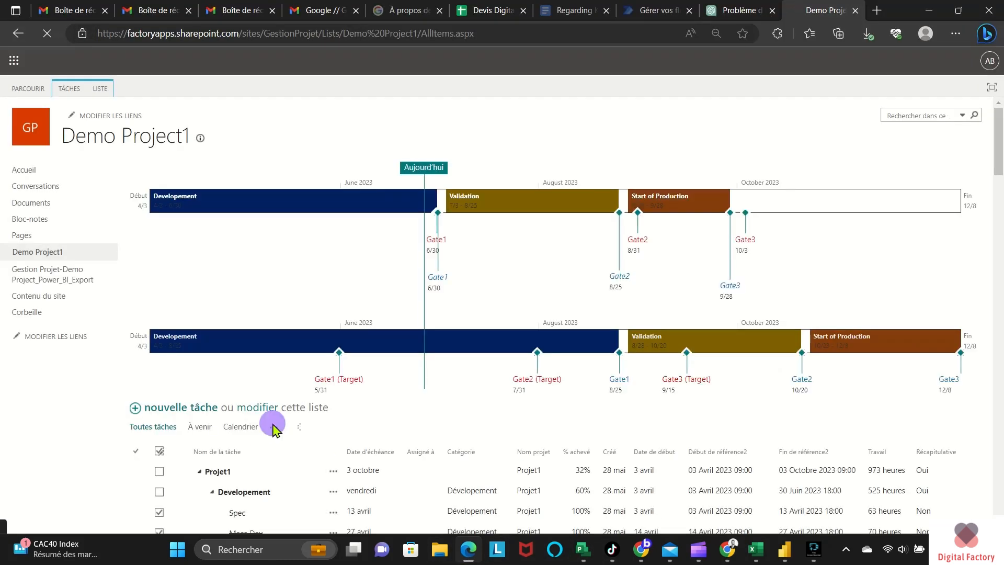
Show the Ressource Name Texte column in the list's Toutes tâches view.
{"action": "left_click", "coordinate": [273, 427]}
{"action": "left_click", "coordinate": [311, 508]}
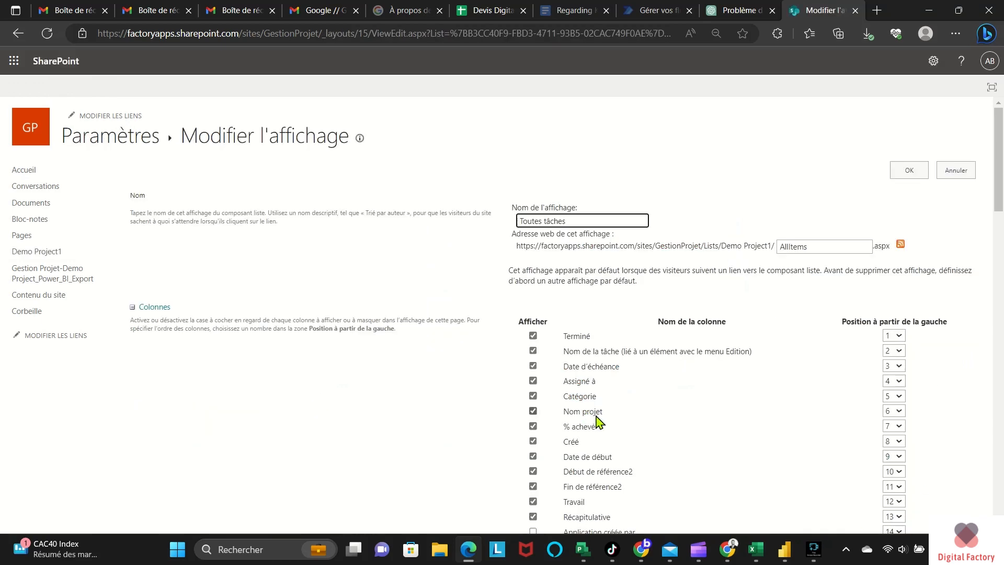
{"action": "scroll", "coordinate": [597, 421], "scroll_direction": "down", "scroll_amount": 7}
{"action": "scroll", "coordinate": [585, 516], "scroll_direction": "down", "scroll_amount": 15}
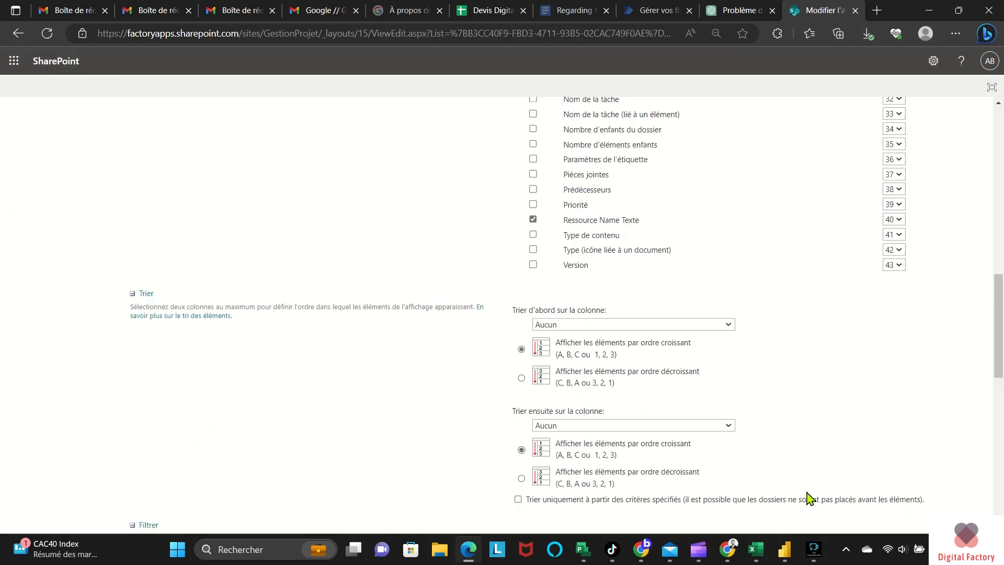
{"action": "left_click", "coordinate": [906, 472]}
{"action": "scroll", "coordinate": [889, 471], "scroll_direction": "down", "scroll_amount": 5}
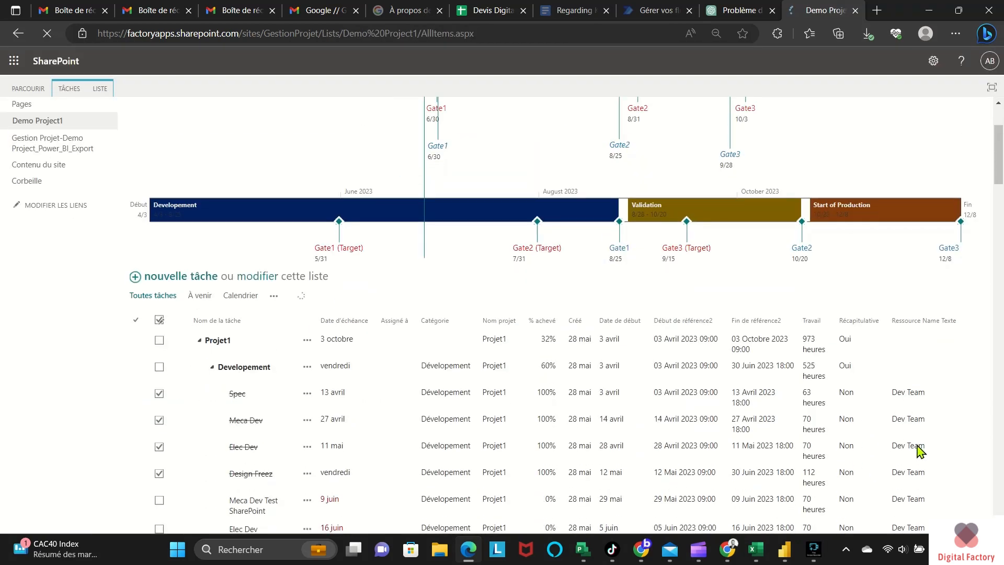
Switch to the Démo project 1 report in Power BI Desktop and refresh its data.
{"action": "left_click", "coordinate": [780, 550]}
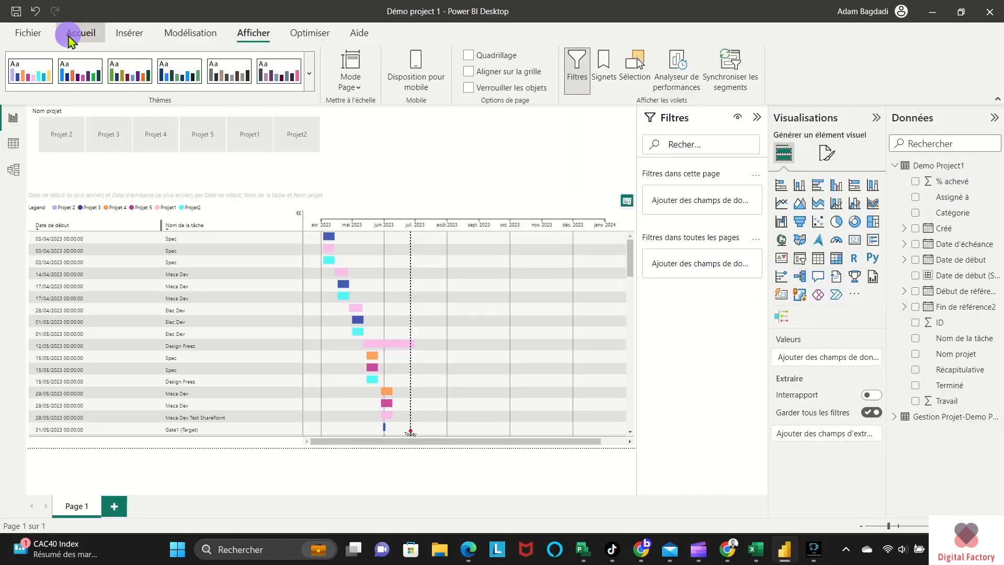
{"action": "left_click", "coordinate": [71, 36]}
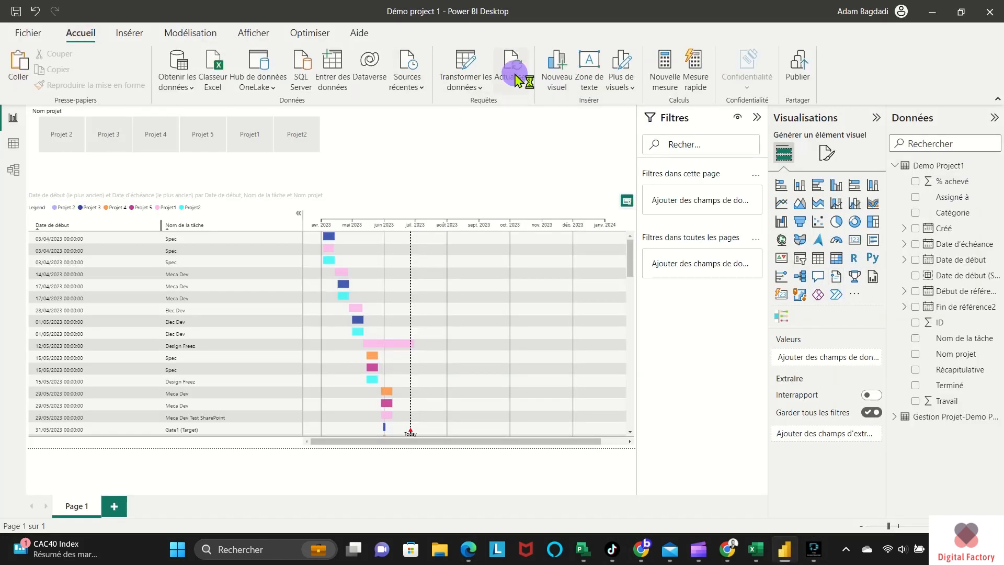
{"action": "left_click", "coordinate": [513, 73]}
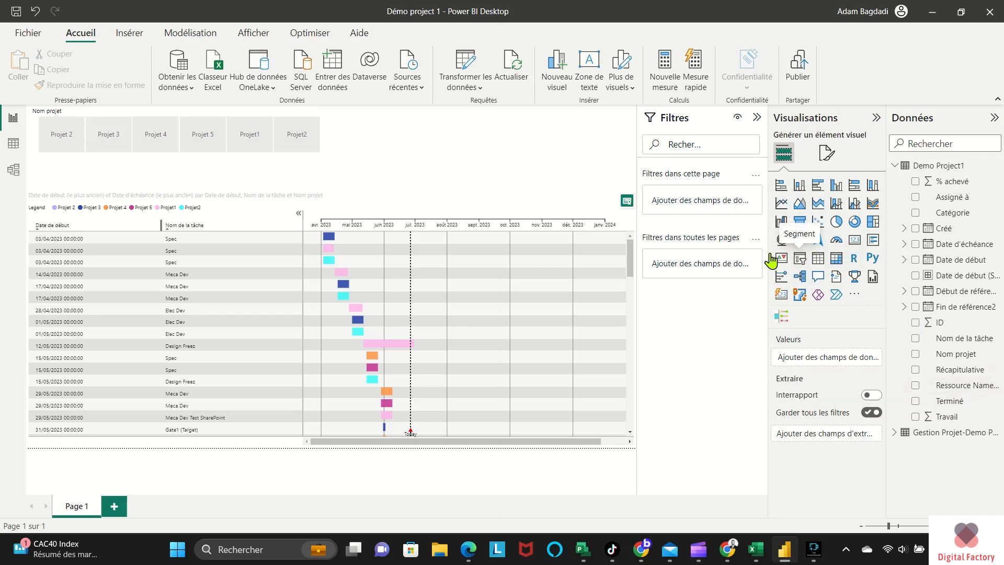
Insert a slicer for Ressource Name Texte, set its style to Vignette and shorten it to a single row of tiles.
{"action": "left_click", "coordinate": [800, 259]}
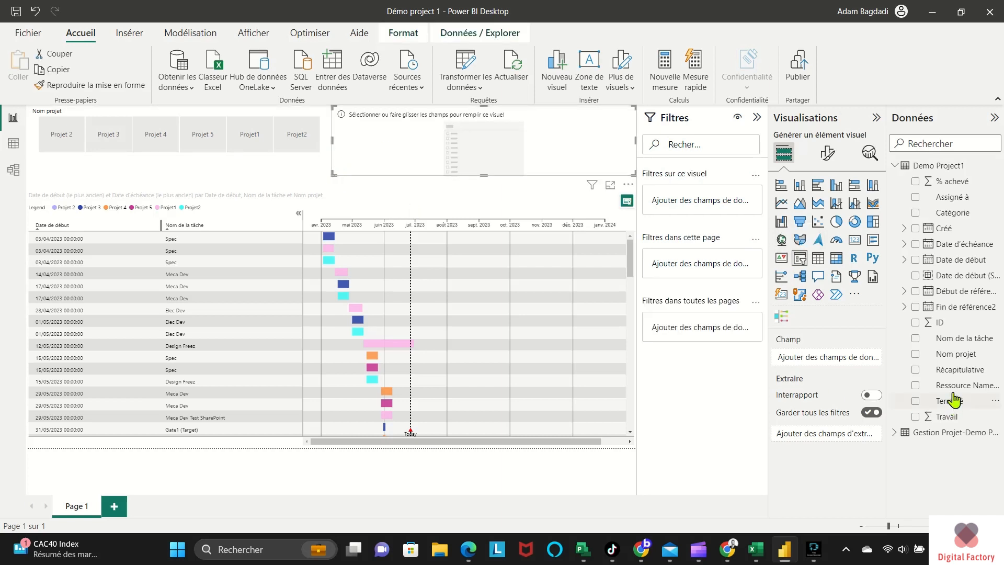
{"action": "left_click_drag", "start_coordinate": [960, 386], "coordinate": [840, 361]}
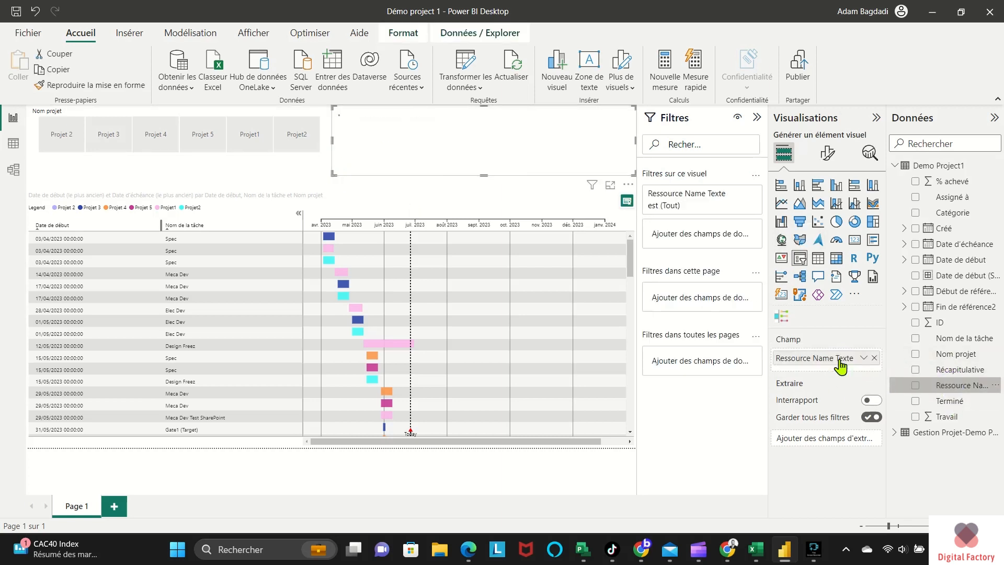
{"action": "left_click", "coordinate": [827, 153]}
{"action": "left_click", "coordinate": [825, 242]}
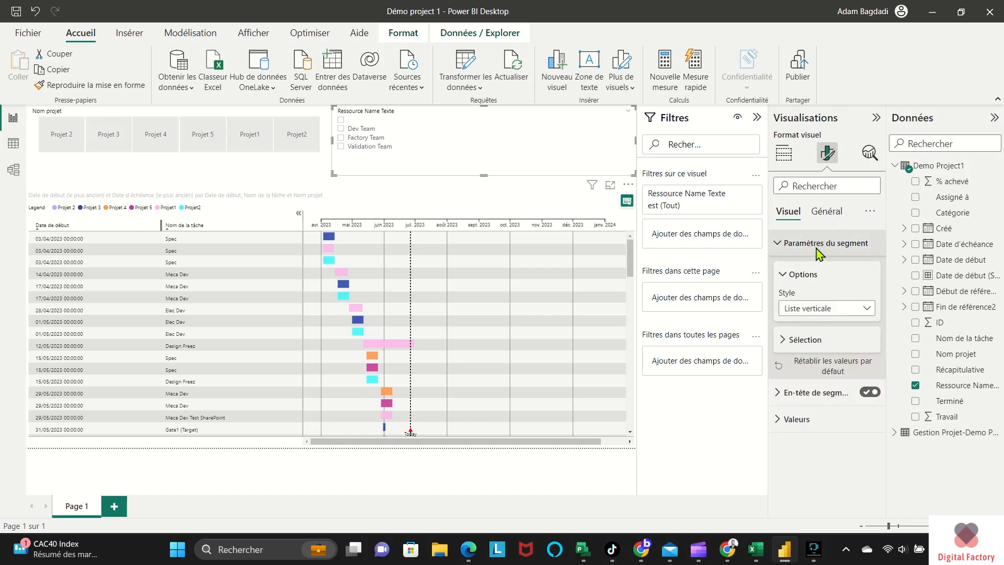
{"action": "left_click", "coordinate": [826, 308]}
{"action": "left_click", "coordinate": [831, 338]}
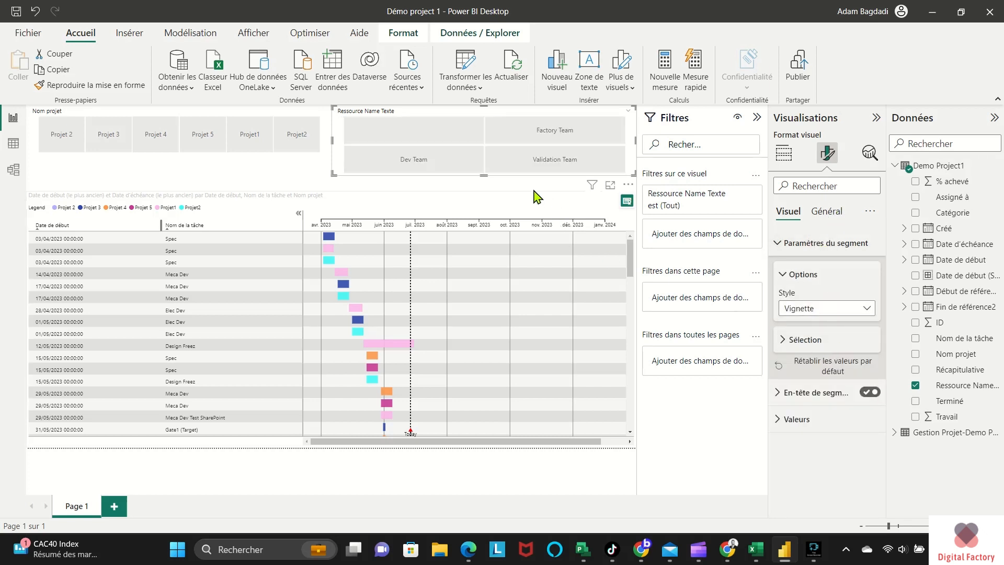
{"action": "left_click_drag", "start_coordinate": [482, 174], "coordinate": [482, 155]}
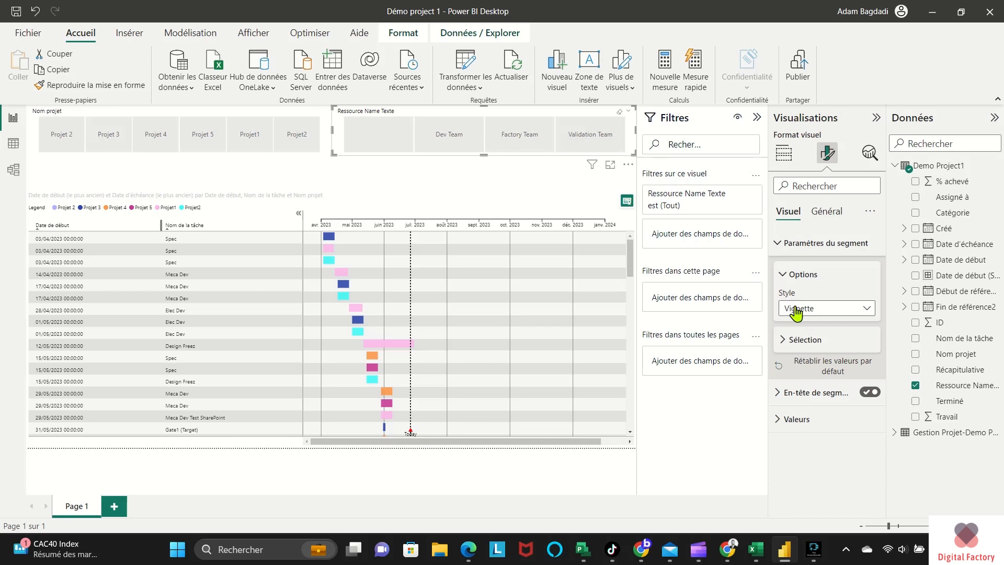
Set the Gantt visual's title text to "Gantt : Tâches à Venir".
{"action": "left_click", "coordinate": [177, 195]}
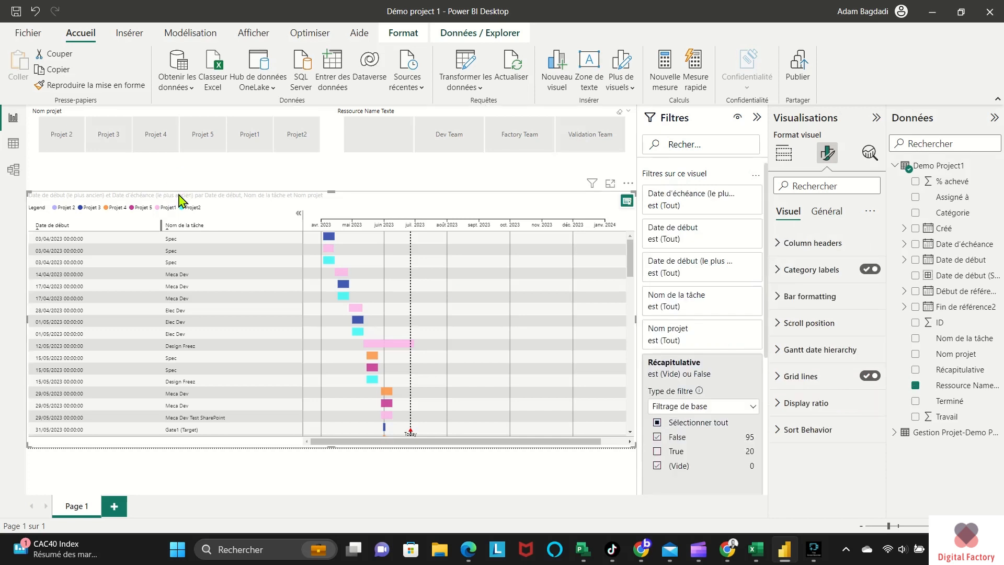
{"action": "left_click", "coordinate": [836, 211]}
{"action": "left_click", "coordinate": [834, 277]}
{"action": "left_click", "coordinate": [803, 335]}
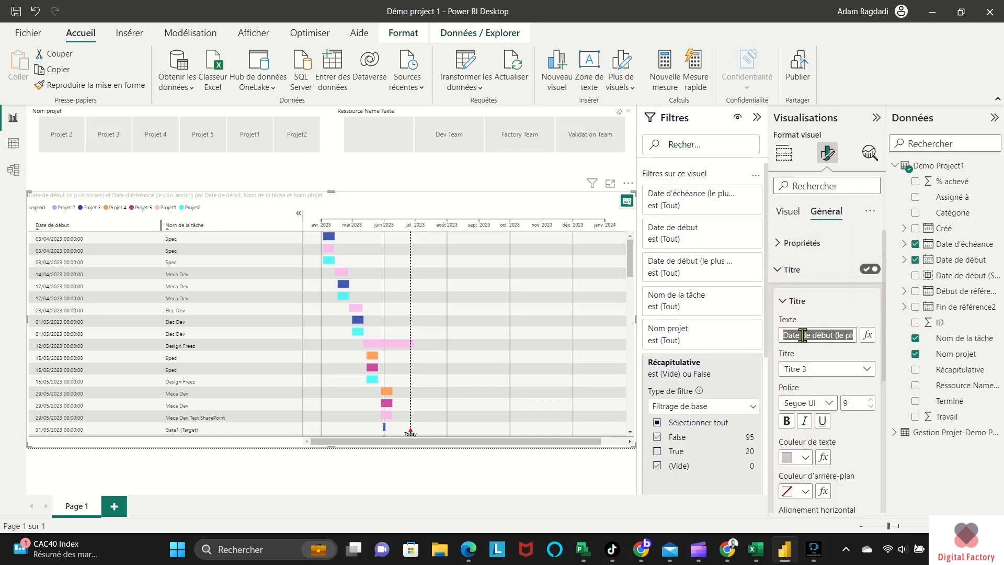
{"action": "type", "text": "Tâches à Ven"}
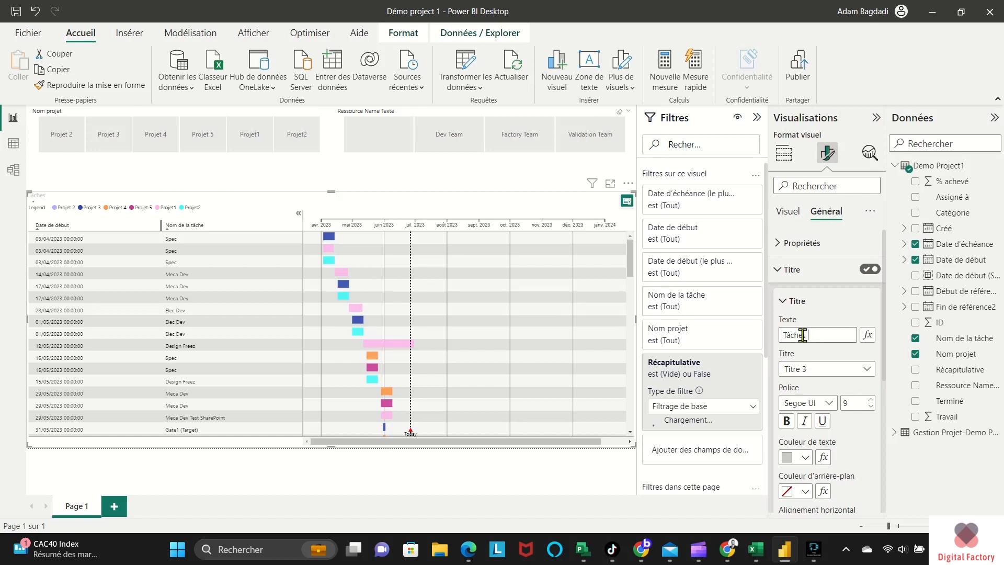
{"action": "key", "text": "BackSpace"}
{"action": "key", "text": "BackSpace"}
{"action": "key", "text": "BackSpace"}
{"action": "type", "text": "t :"}
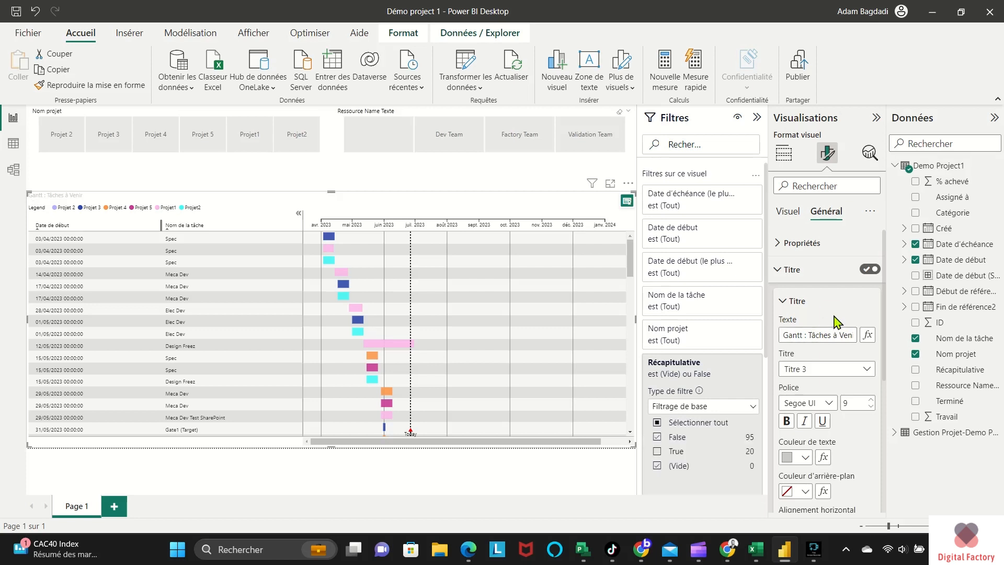
{"action": "left_click", "coordinate": [797, 301]}
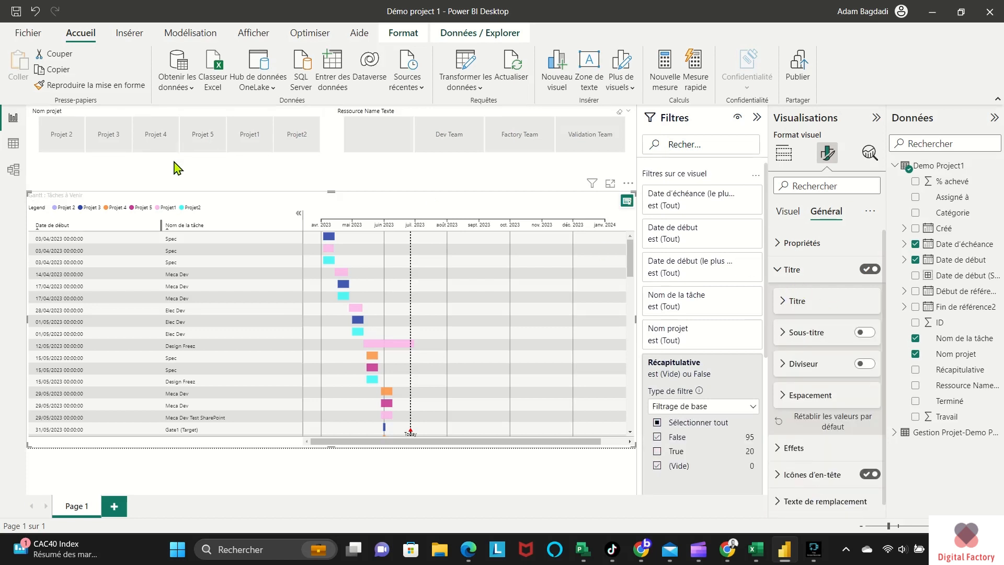
Filter the Gantt visual to tasks whose % achevé is less than 1 (100,00 %).
{"action": "left_click_drag", "start_coordinate": [968, 193], "coordinate": [725, 364]}
{"action": "scroll", "coordinate": [717, 413], "scroll_direction": "down", "scroll_amount": 2}
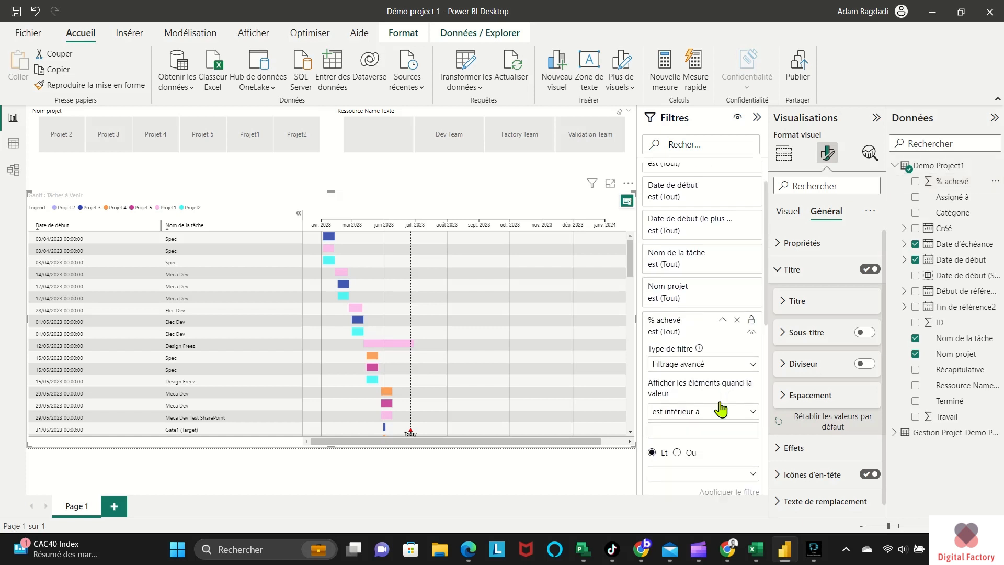
{"action": "type", "text": "1"}
{"action": "left_click", "coordinate": [727, 486]}
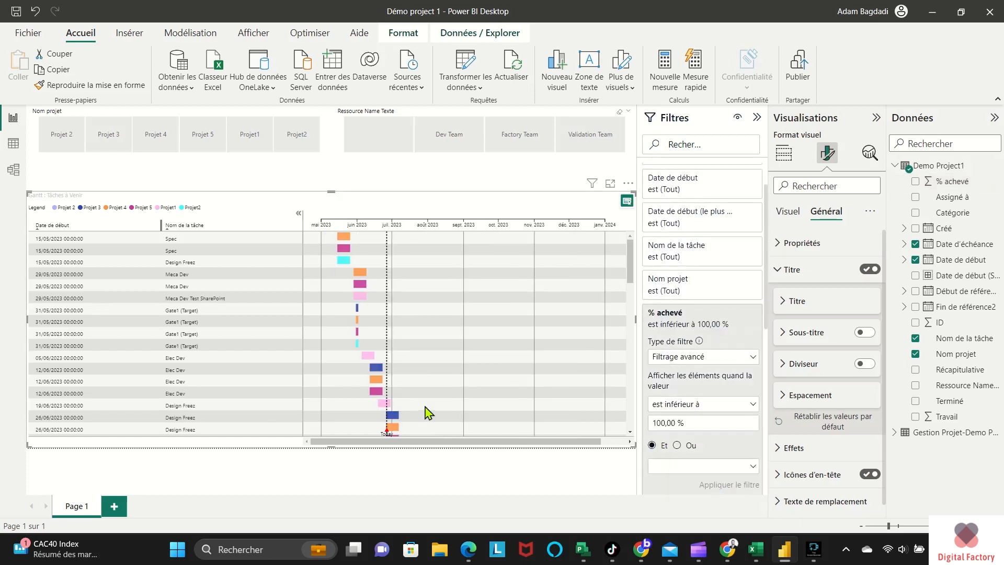
Test the slicers by filtering the Gantt chart by Dev Team, Factory Team, Validation Team and single projects such as Projet1, and clear the selections.
{"action": "left_click", "coordinate": [447, 144]}
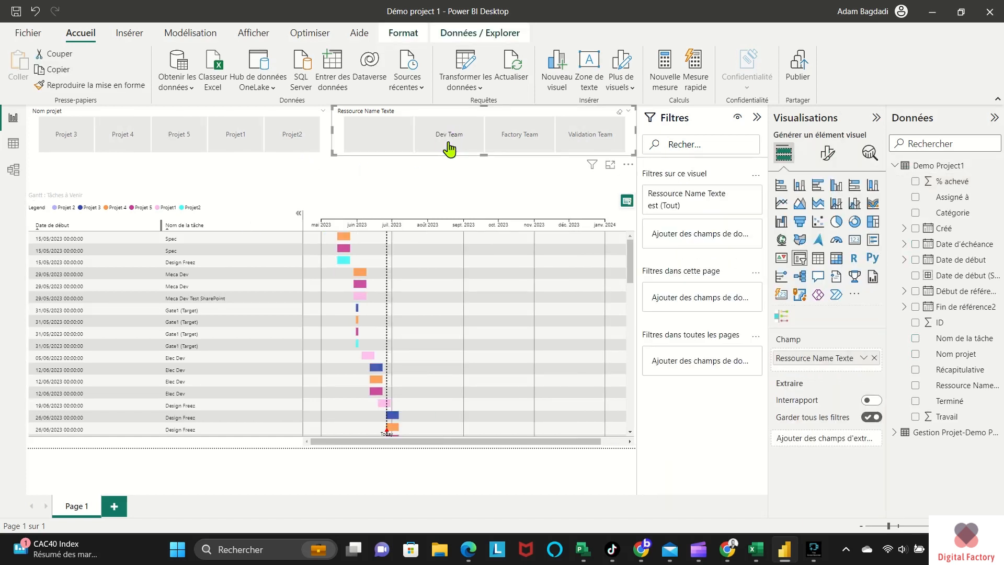
{"action": "left_click", "coordinate": [515, 145]}
{"action": "left_click", "coordinate": [583, 141]}
{"action": "left_click", "coordinate": [287, 143]}
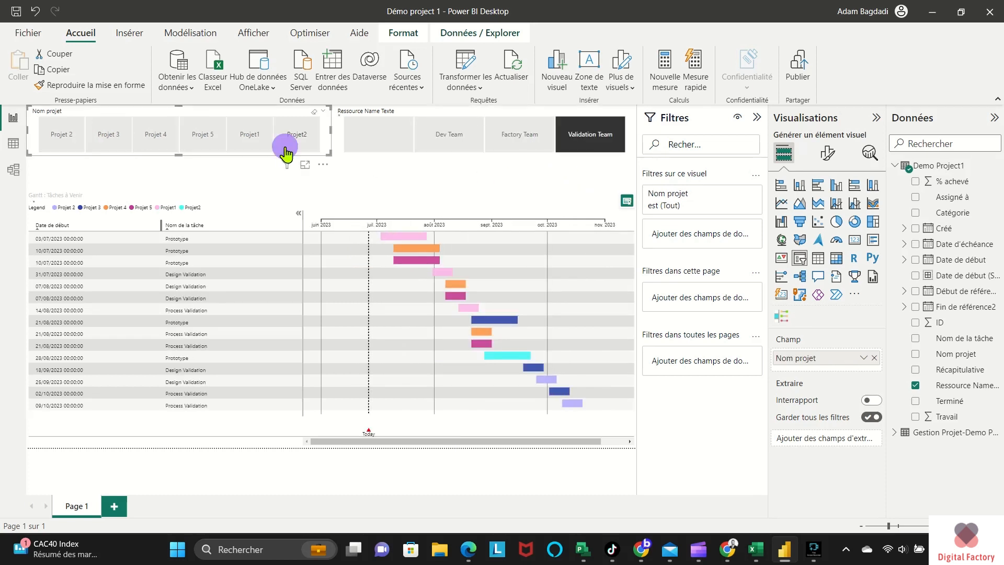
{"action": "left_click", "coordinate": [246, 147]}
{"action": "left_click", "coordinate": [253, 138]}
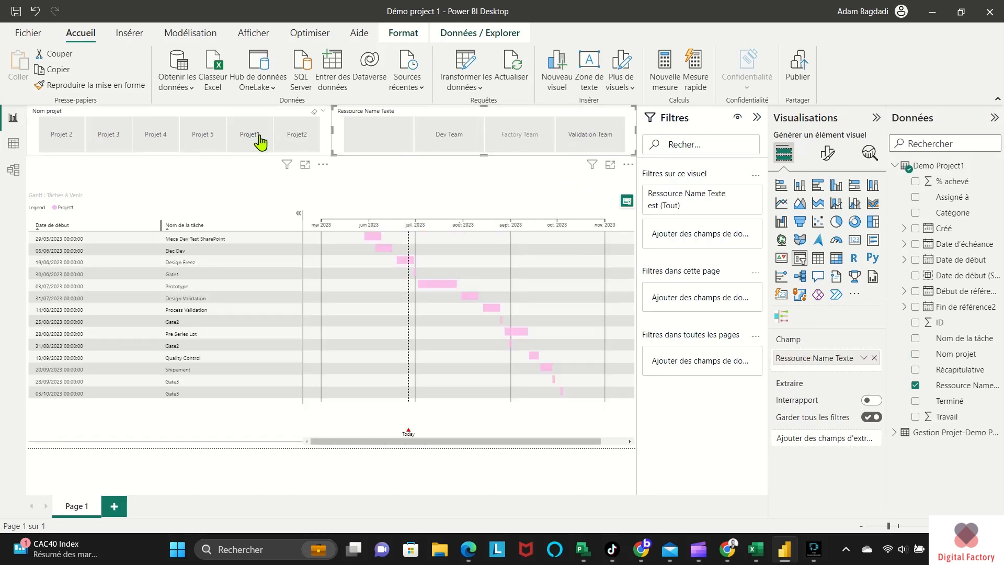
Open the visual formatting settings of the Nom projet slicer.
{"action": "left_click", "coordinate": [828, 153]}
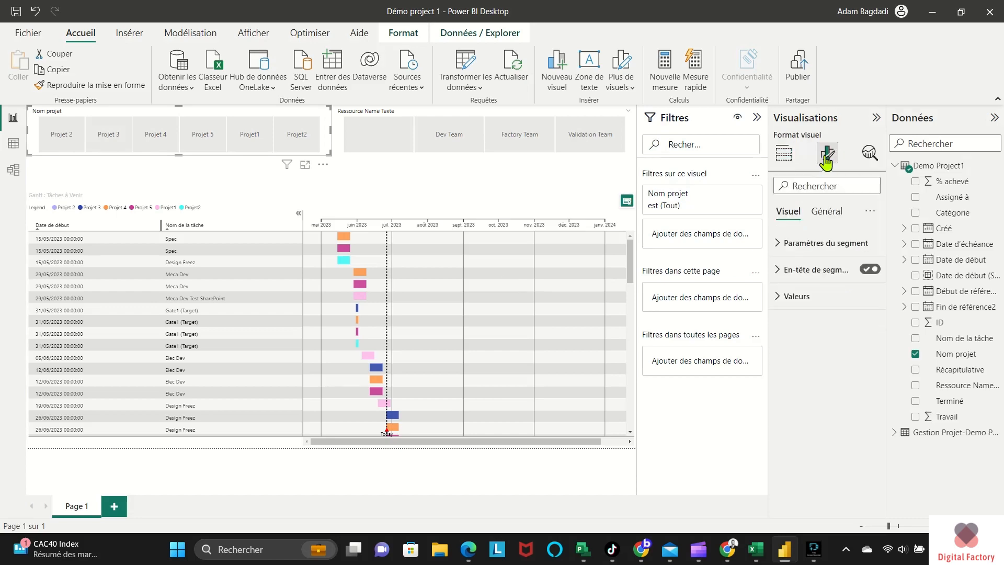